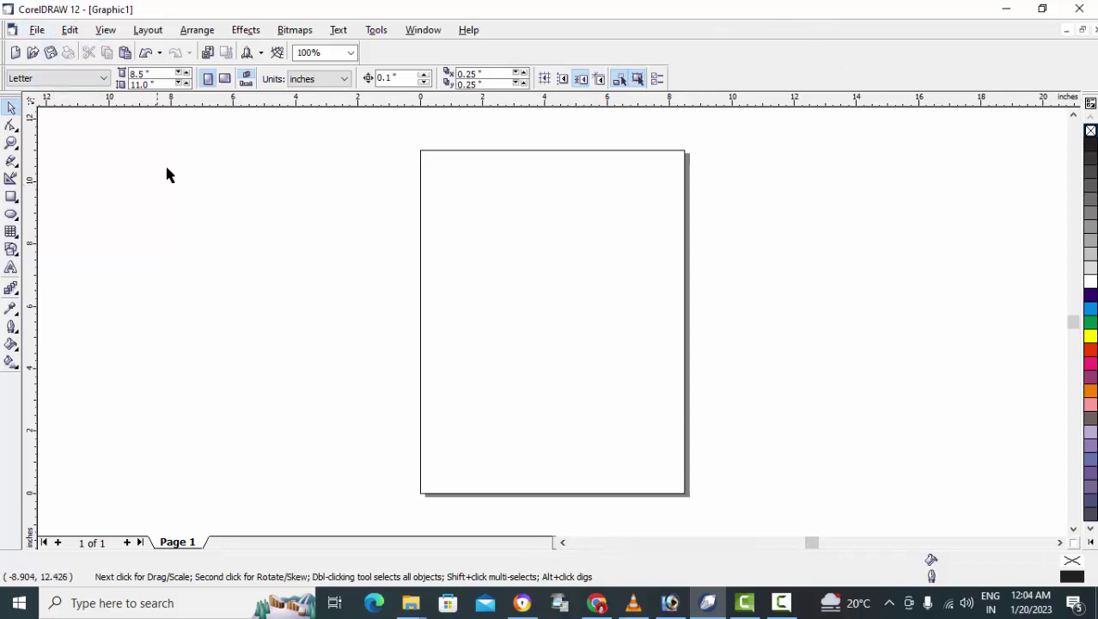
# Draw a long horizontal rectangle about 19.56 by 1.5 inches on the empty area beside the page for the pencil body.
pyautogui.moveTo(566, 544); pyautogui.dragTo(560, 545)
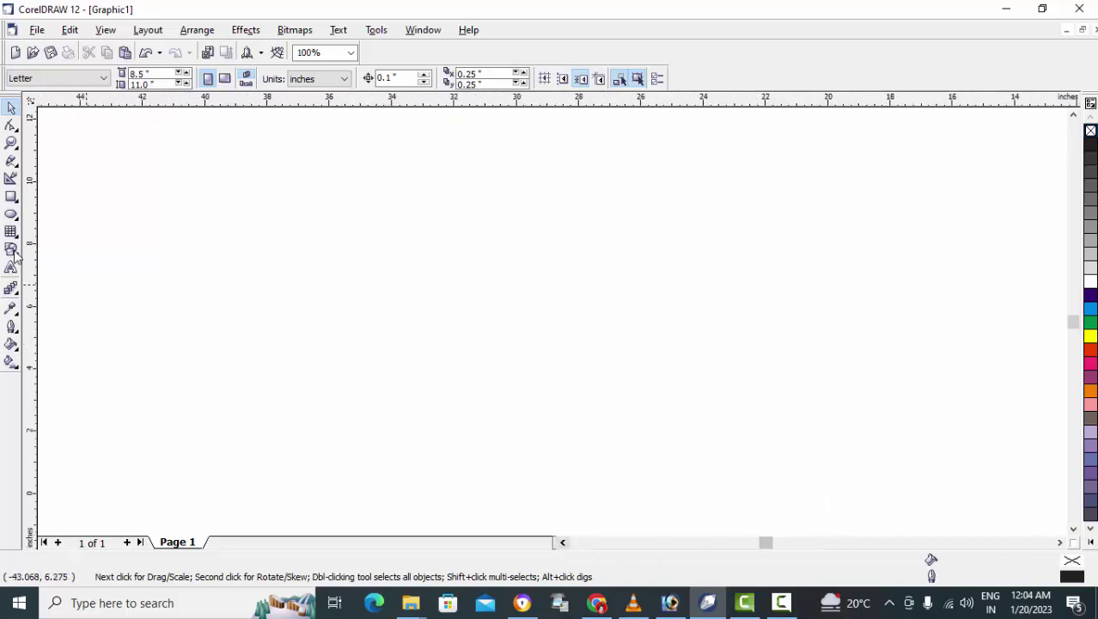
pyautogui.click(11, 196)
pyautogui.moveTo(309, 243); pyautogui.dragTo(919, 289)
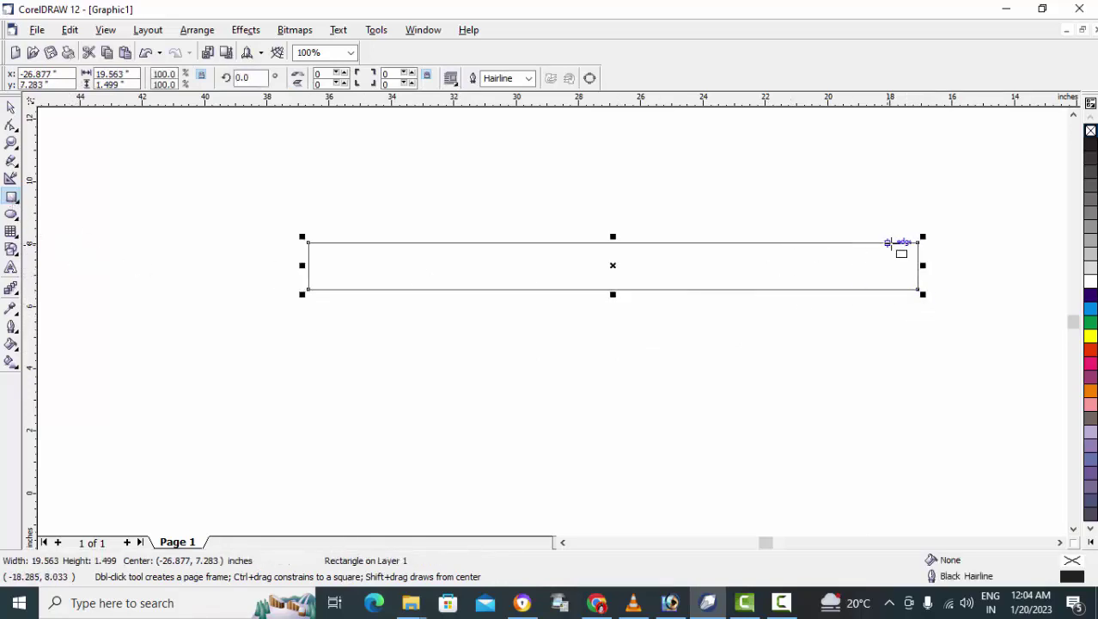
# Add adjoining rectangles of the same height at the body's ends, about 1.14 inches wide on the right and 1.81 inches on the left.
pyautogui.moveTo(918, 241); pyautogui.dragTo(954, 290)
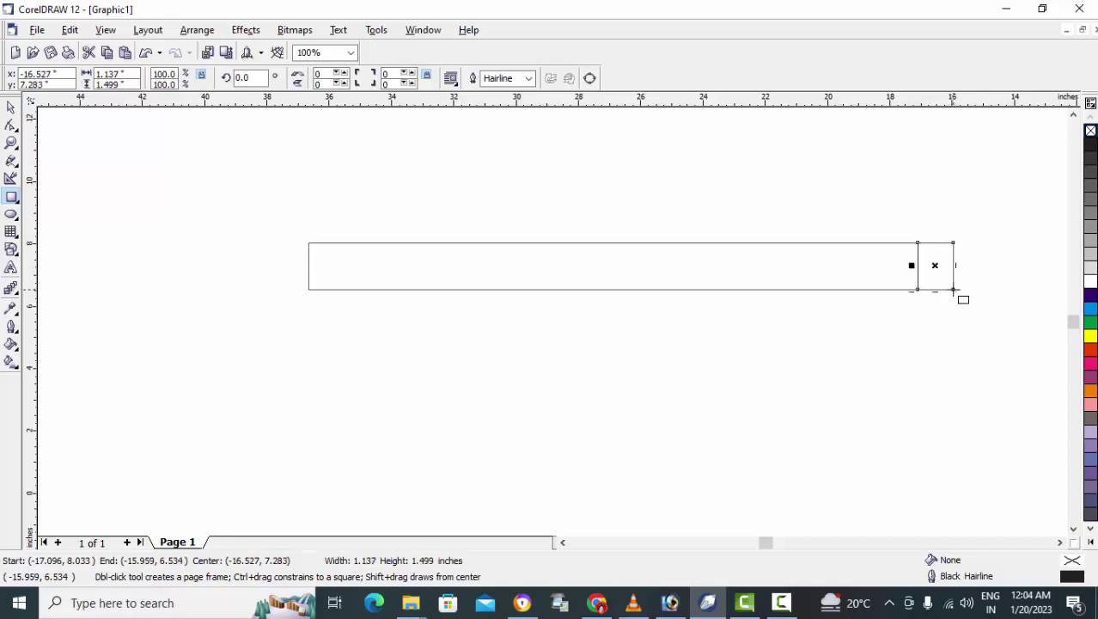
pyautogui.moveTo(310, 243); pyautogui.dragTo(252, 290)
pyautogui.press('Escape')
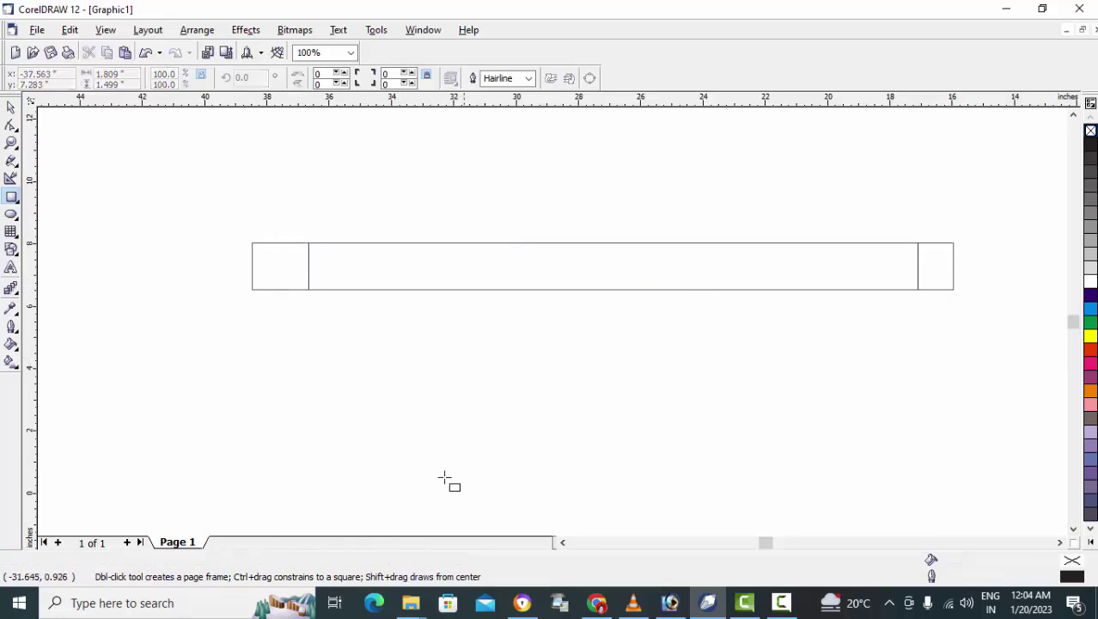
pyautogui.click(10, 108)
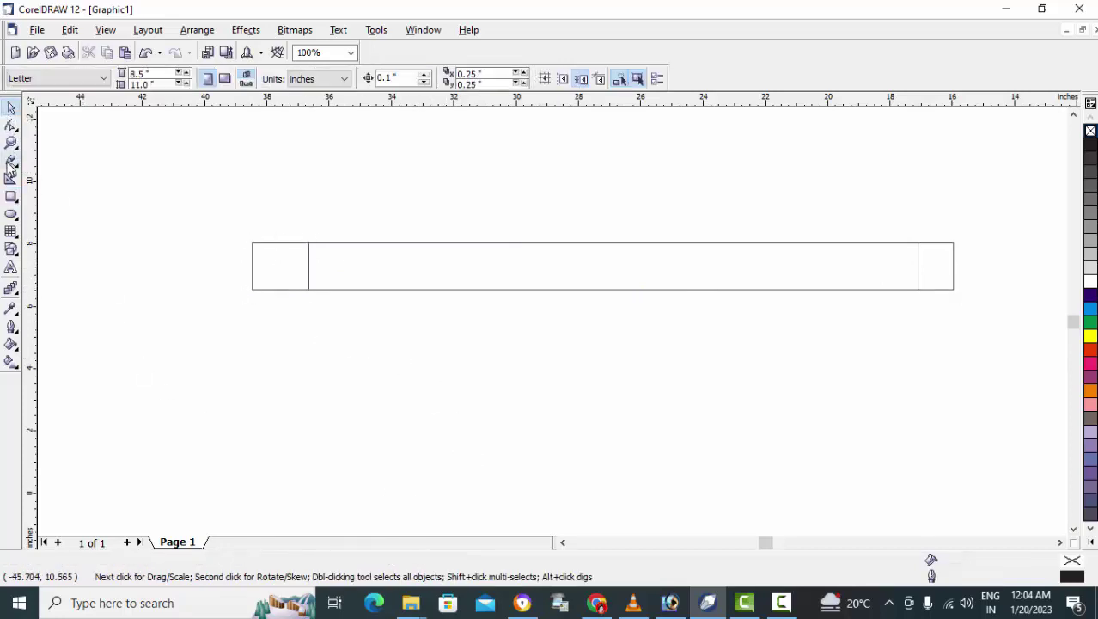
# Convert the rectangle at the body's left end to curves for node editing.
pyautogui.click(11, 142)
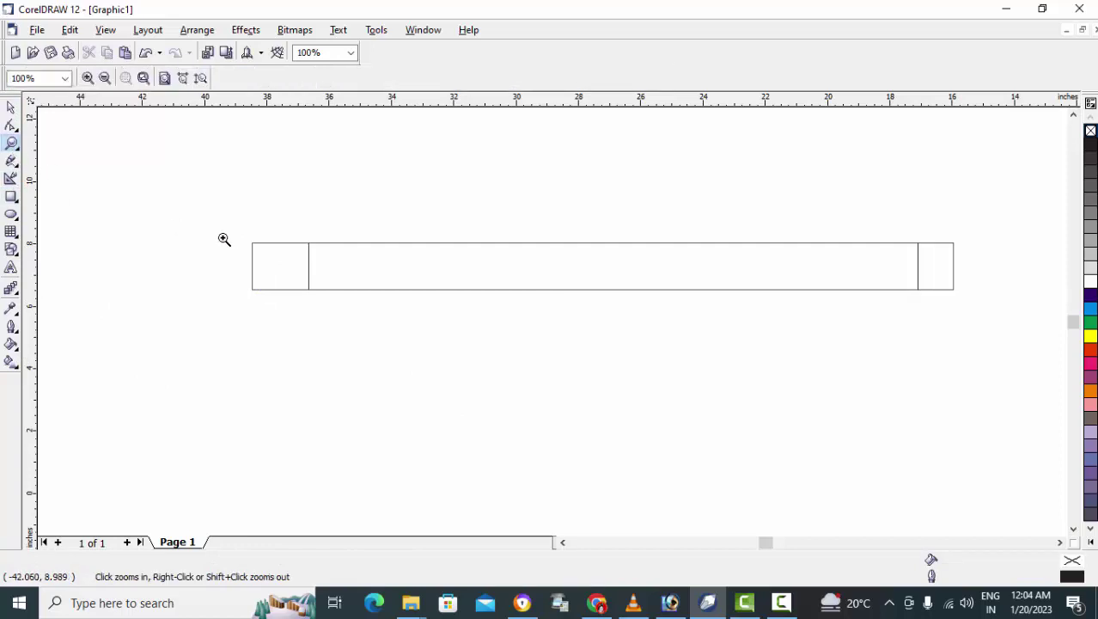
pyautogui.moveTo(282, 225); pyautogui.dragTo(341, 308)
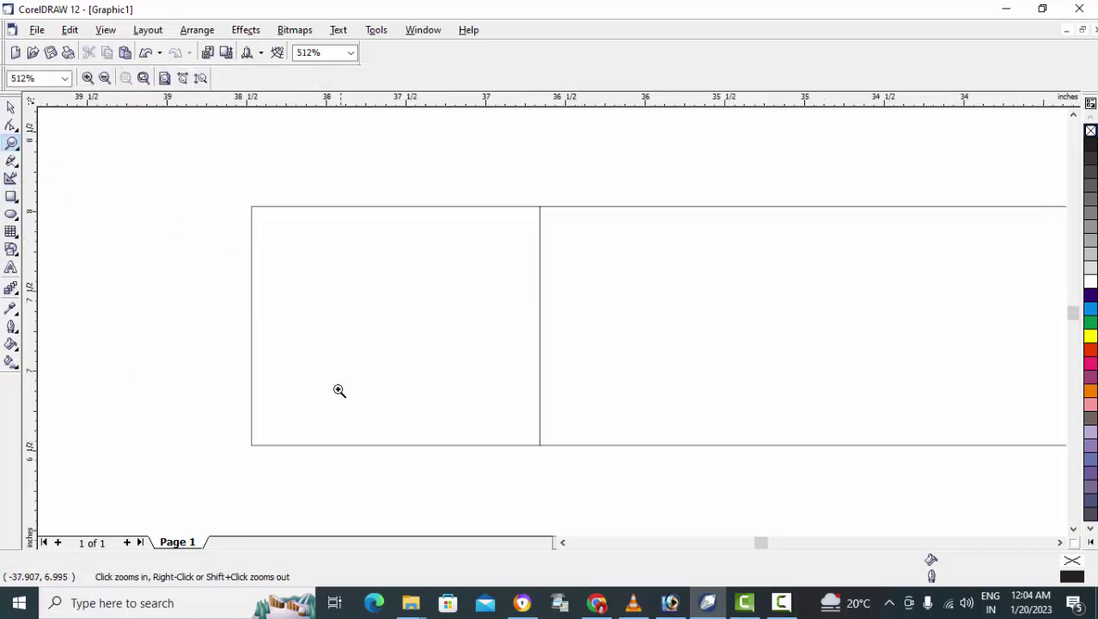
pyautogui.click(11, 126)
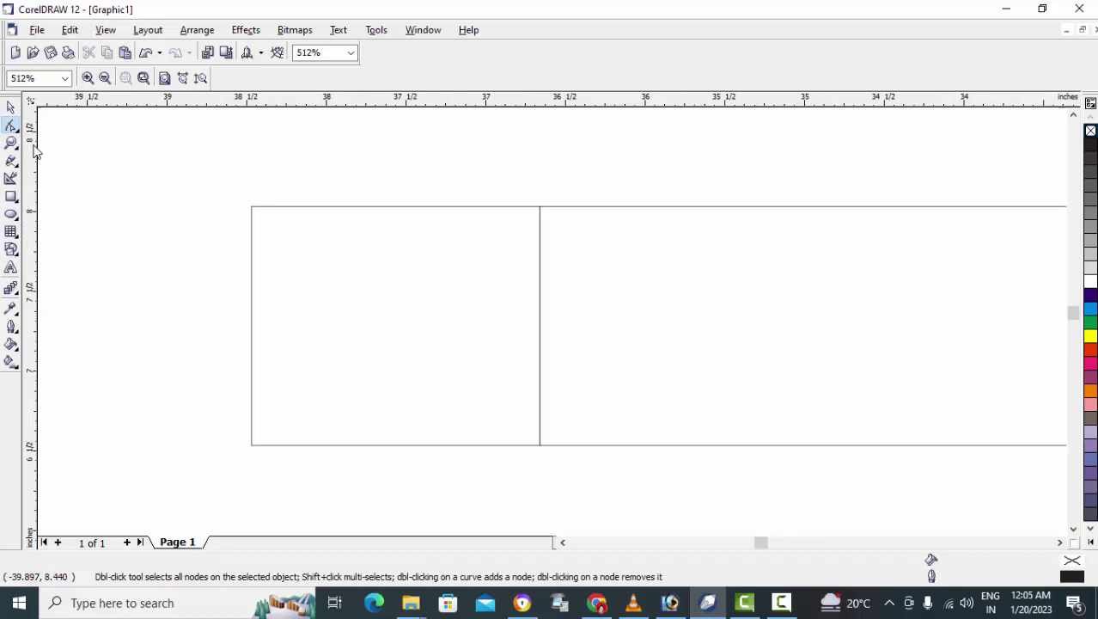
pyautogui.click(264, 206)
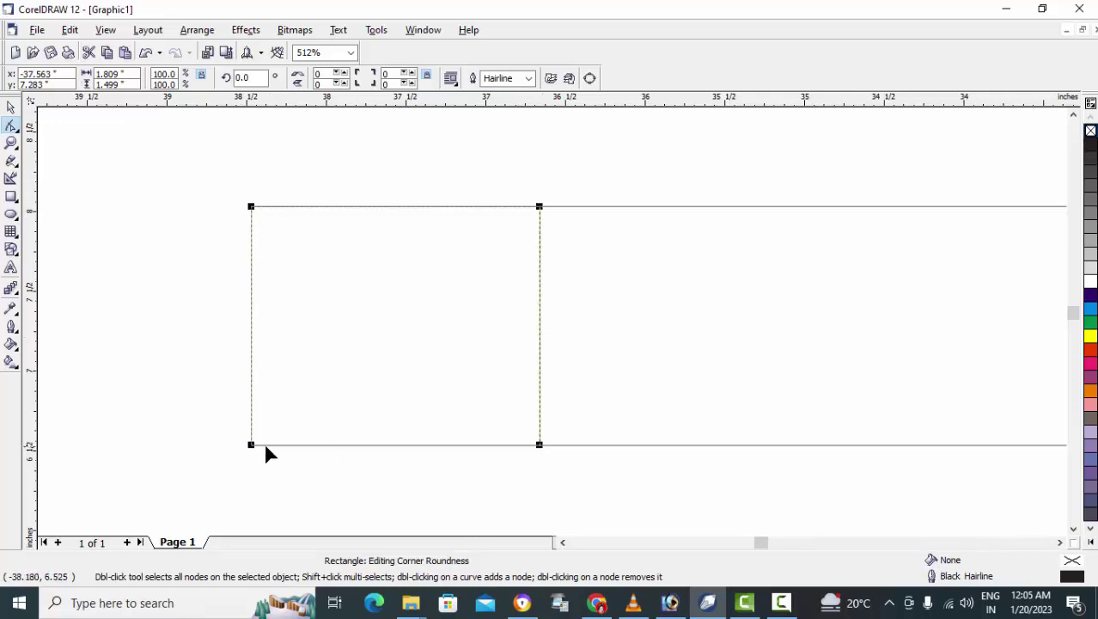
pyautogui.click(590, 79)
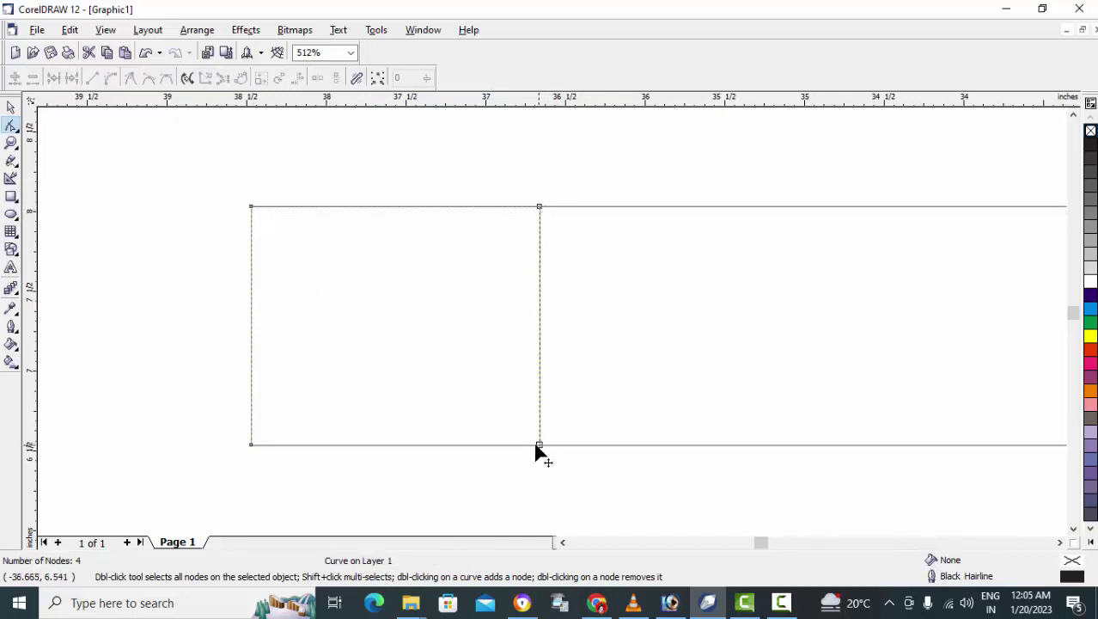
# Delete the left end shape's upper-left node and move its lower-left node outward to mid-height, forming a pointed triangular tip.
pyautogui.click(251, 209)
pyautogui.press('Delete')
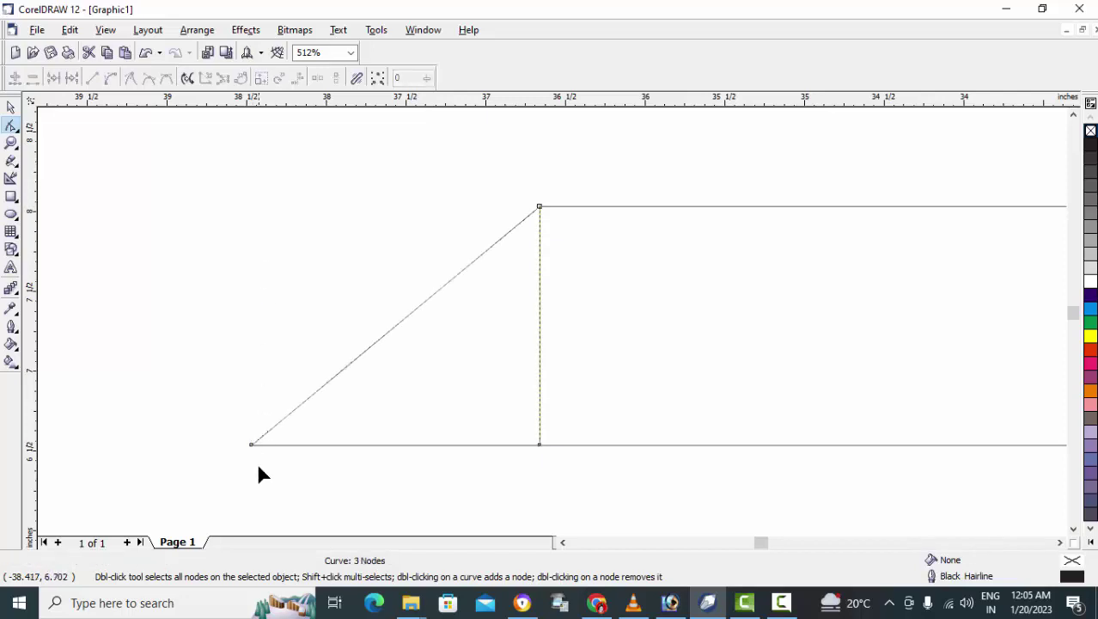
pyautogui.moveTo(252, 443); pyautogui.dragTo(184, 336)
pyautogui.click(303, 444)
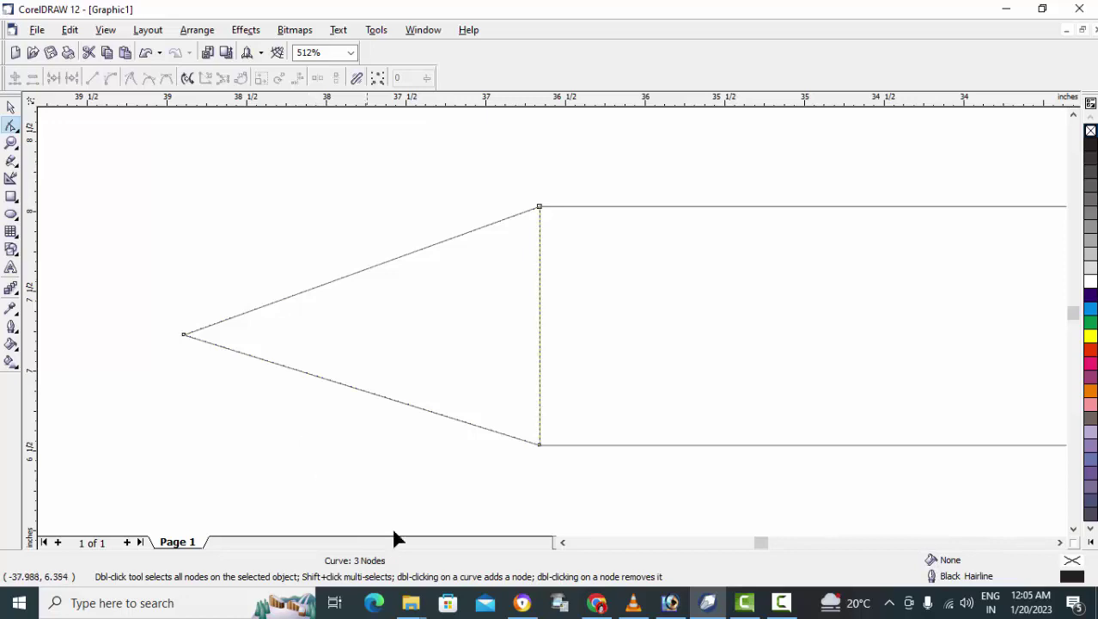
# Draw a rectangle about 19.56 by 0.55 inches along the middle of the pencil body as a full-length centre stripe.
pyautogui.click(11, 196)
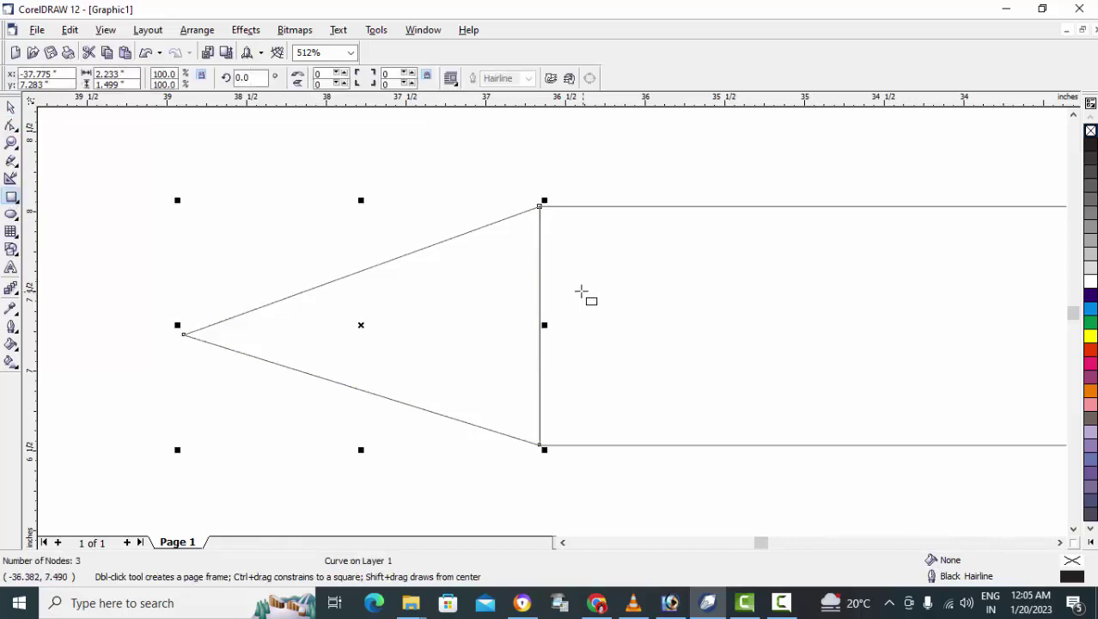
pyautogui.click(1060, 542)
pyautogui.click(1059, 542)
pyautogui.click(1060, 542)
pyautogui.click(1059, 542)
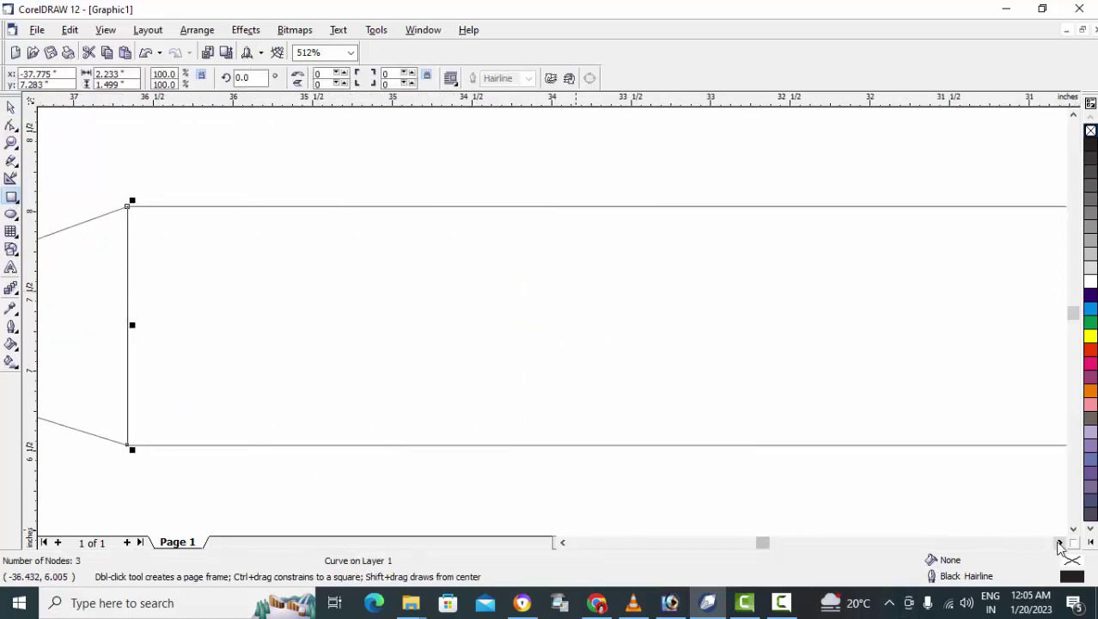
pyautogui.click(1060, 543)
pyautogui.click(11, 108)
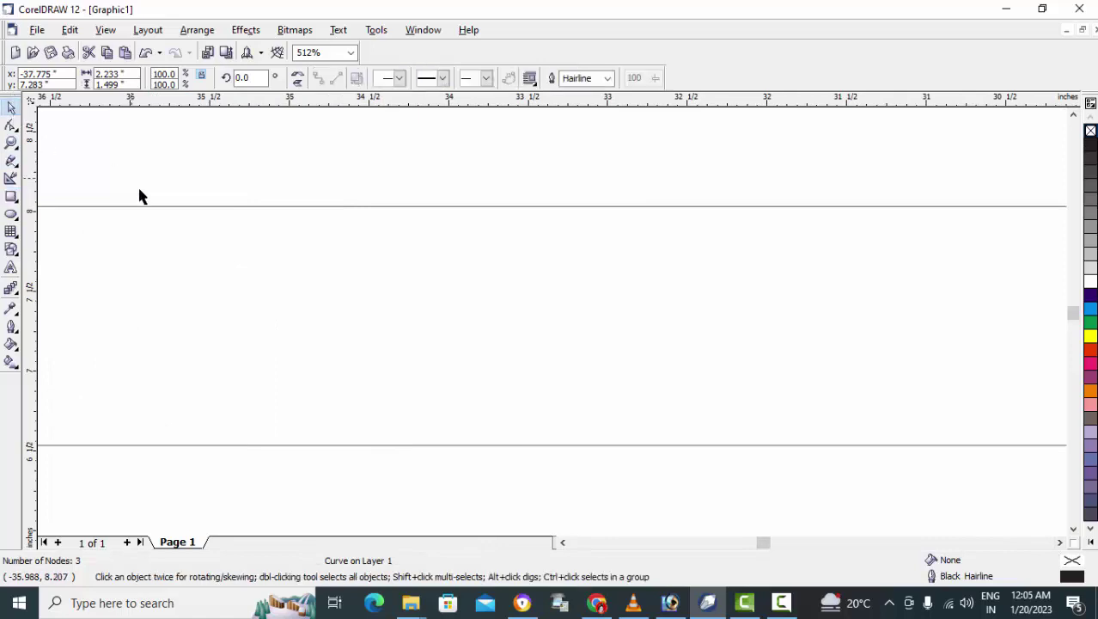
pyautogui.scroll(-1, 137, 185)
pyautogui.scroll(-2, 140, 191)
pyautogui.scroll(-1, 310, 275)
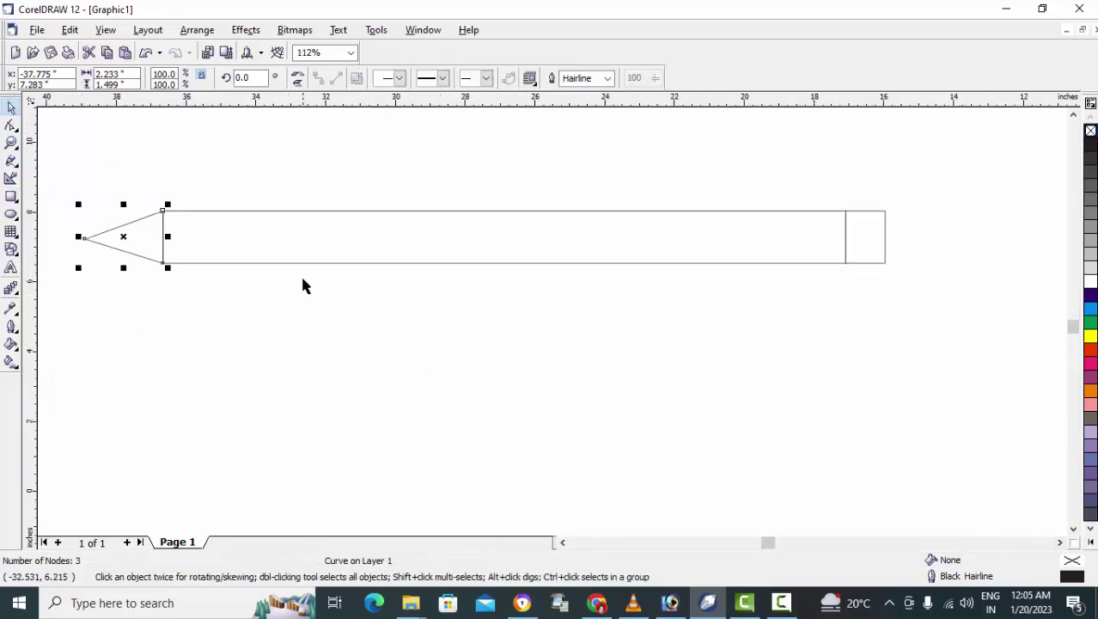
pyautogui.click(11, 197)
pyautogui.moveTo(162, 227); pyautogui.dragTo(846, 246)
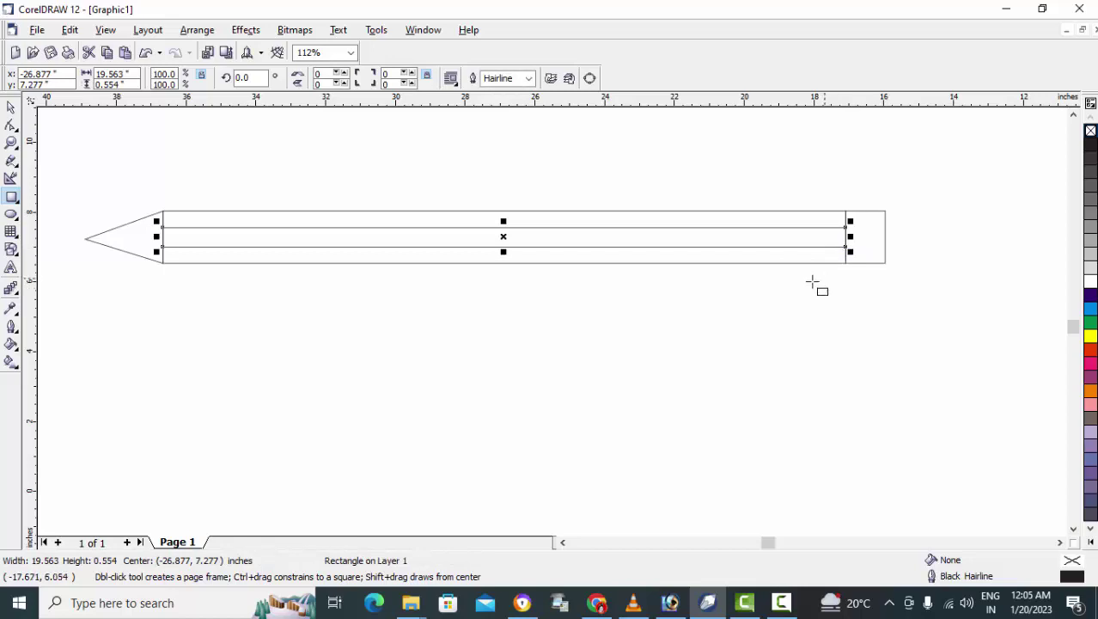
pyautogui.click(11, 107)
pyautogui.click(687, 421)
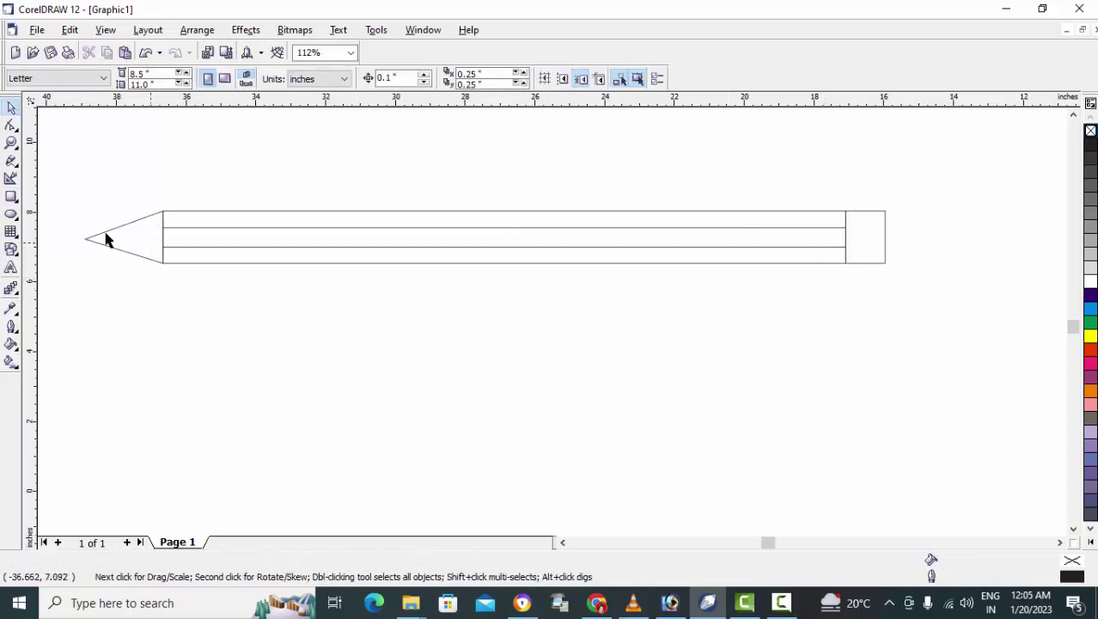
# Convert the rectangle at the body's right end to curves for node editing.
pyautogui.click(11, 143)
pyautogui.moveTo(833, 184); pyautogui.dragTo(922, 302)
pyautogui.click(11, 125)
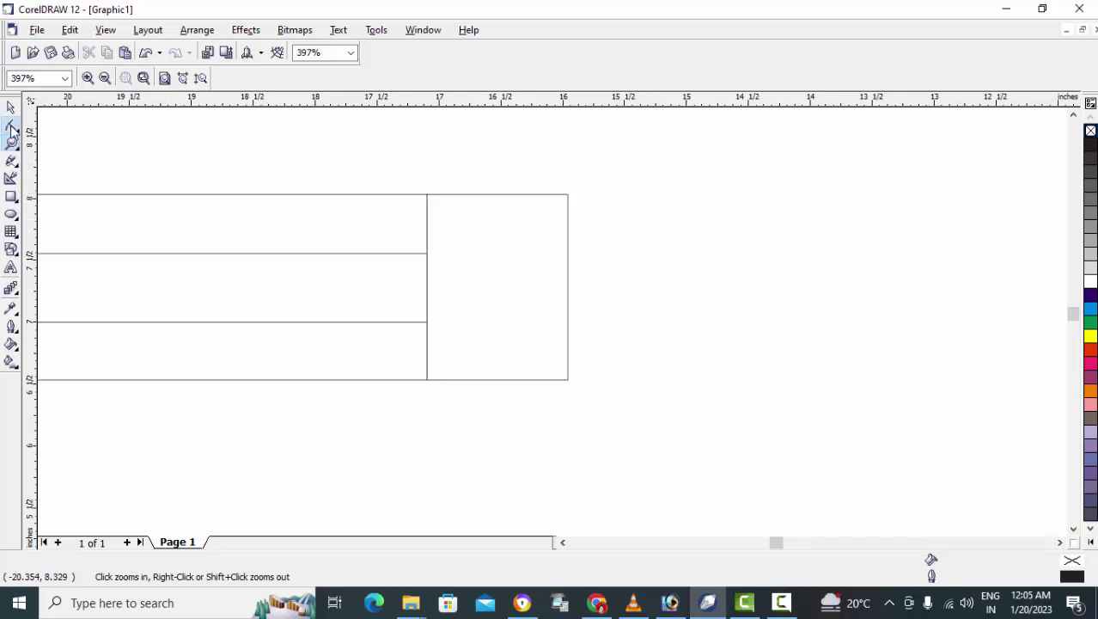
pyautogui.click(501, 197)
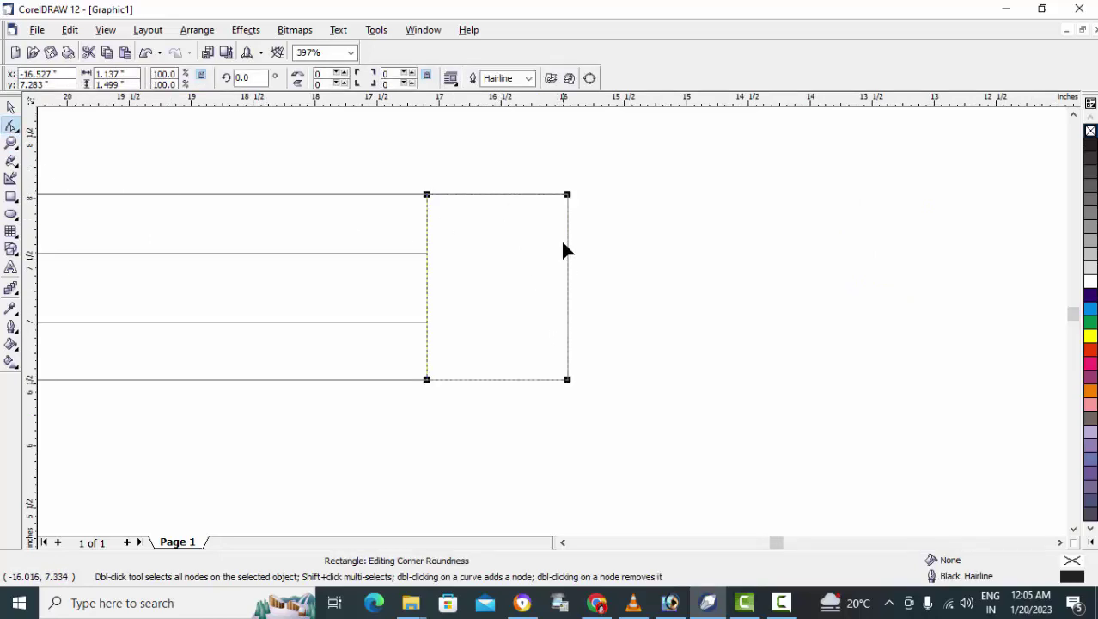
pyautogui.click(591, 79)
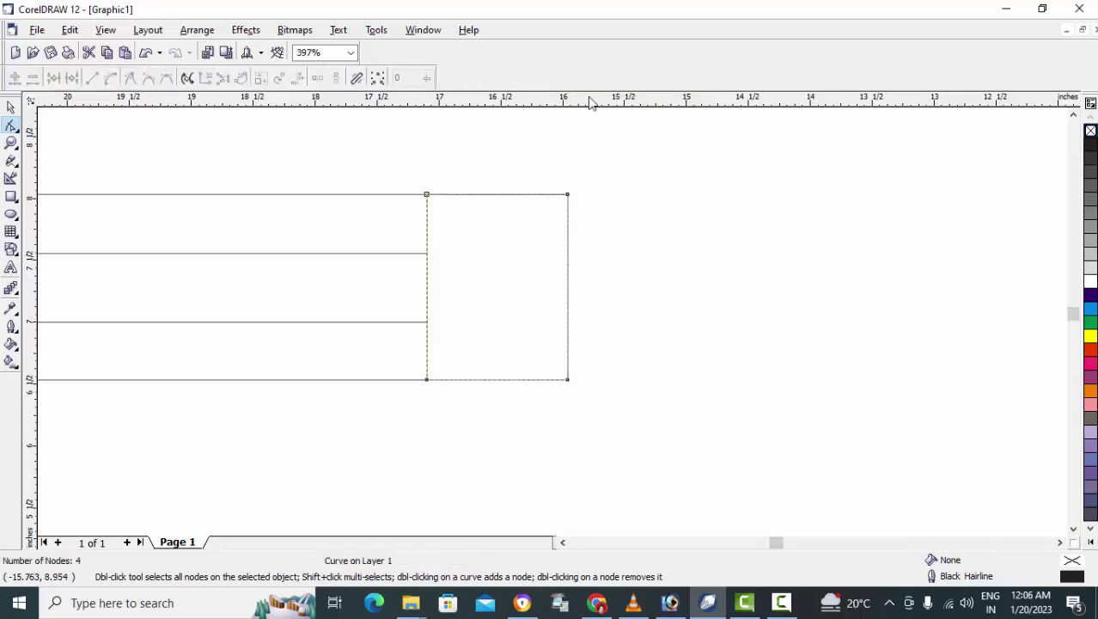
# Convert the right end shape's top and outer edges from lines to curves, and bow the outer edge slightly outward.
pyautogui.click(568, 195)
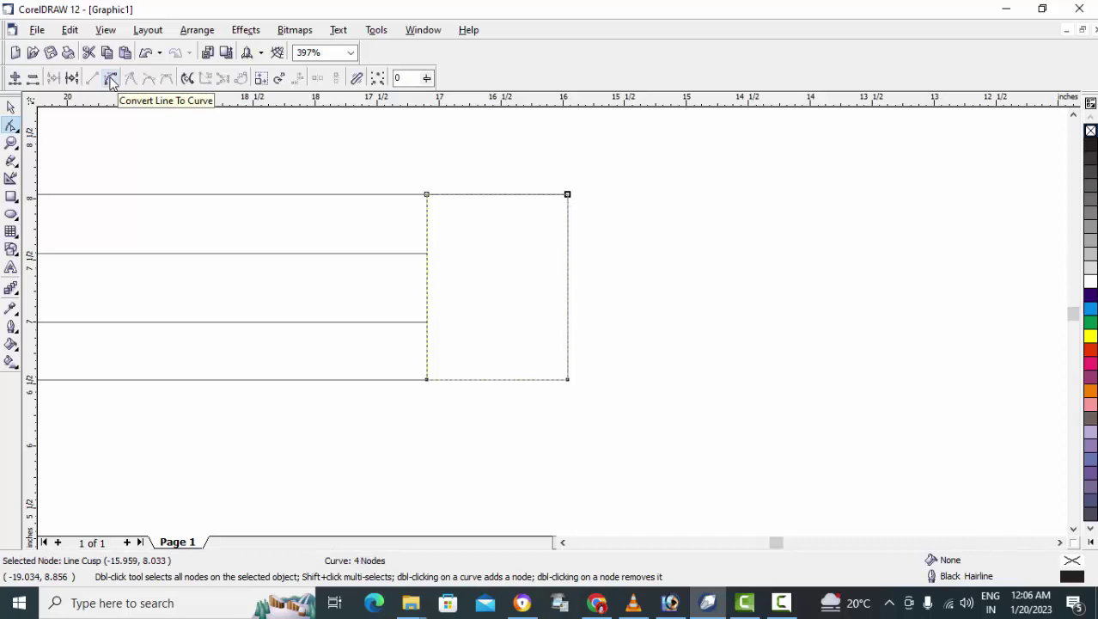
pyautogui.click(111, 79)
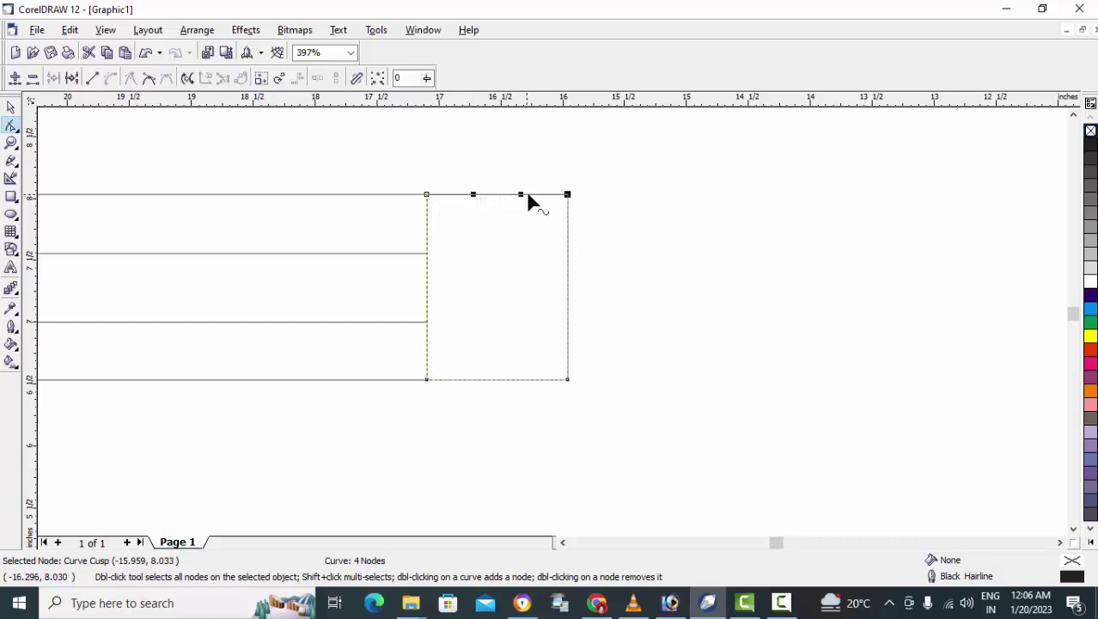
pyautogui.click(567, 379)
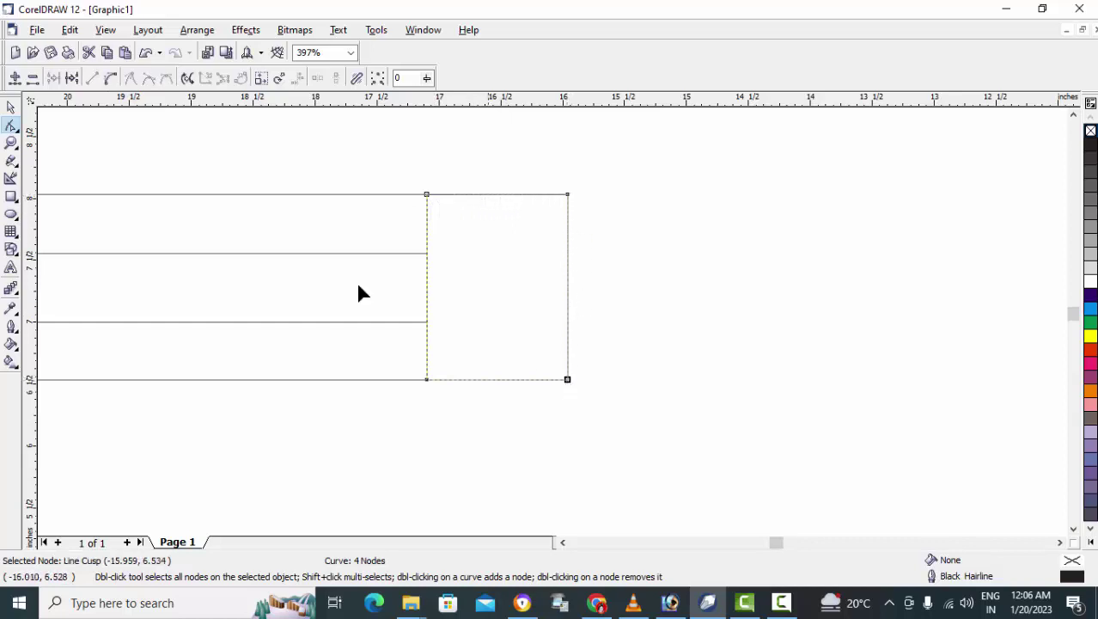
pyautogui.click(110, 80)
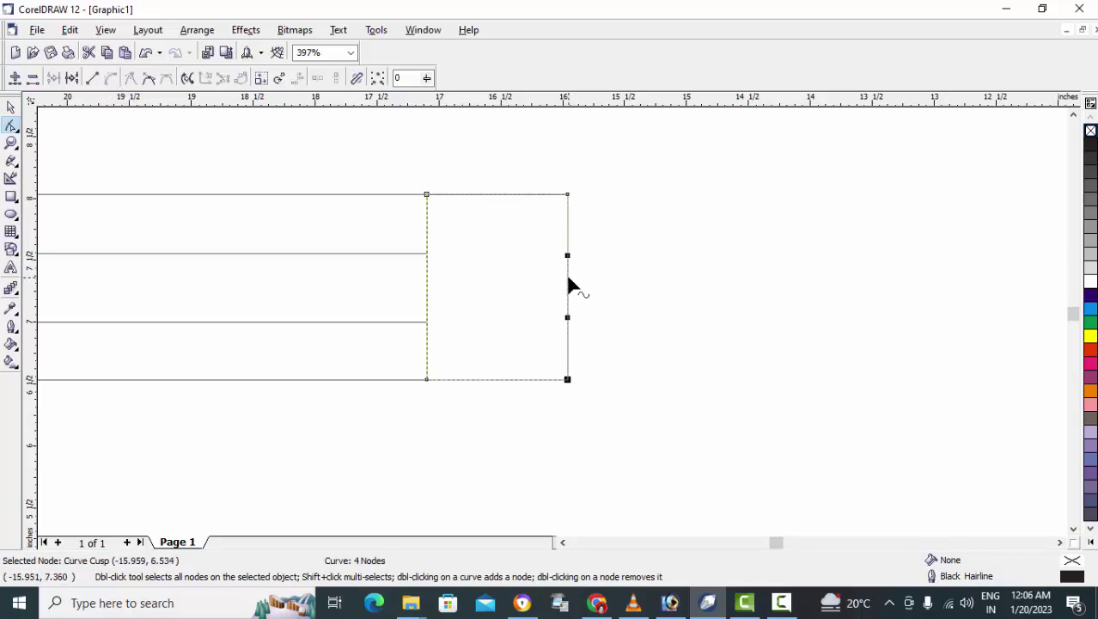
pyautogui.moveTo(568, 277); pyautogui.dragTo(589, 277)
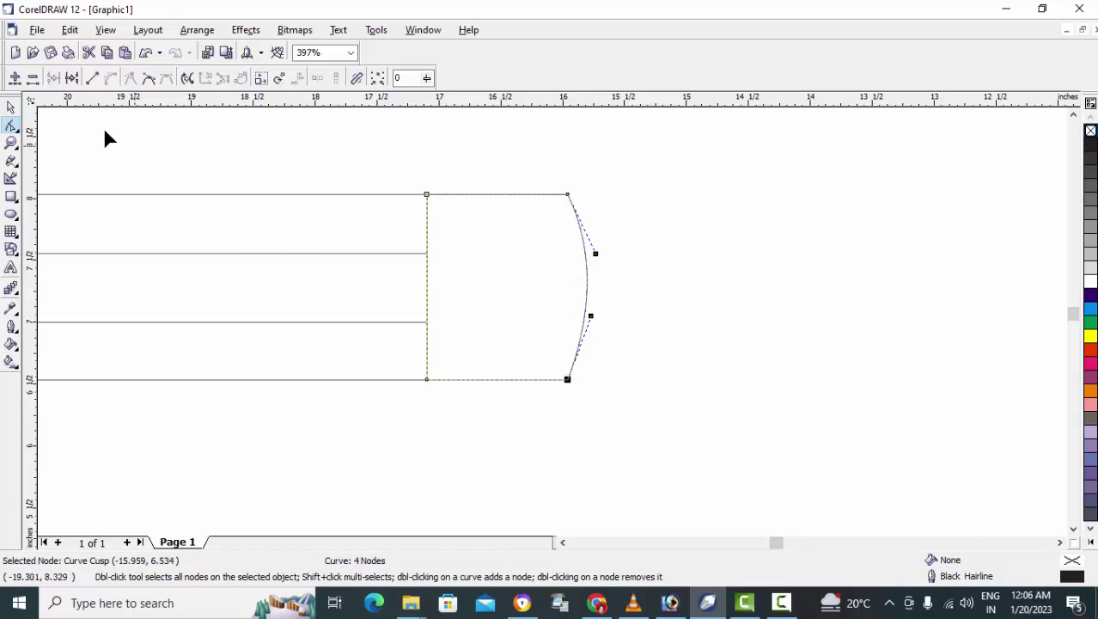
# Fill the rounded shape at the pencil's right end with black.
pyautogui.click(11, 106)
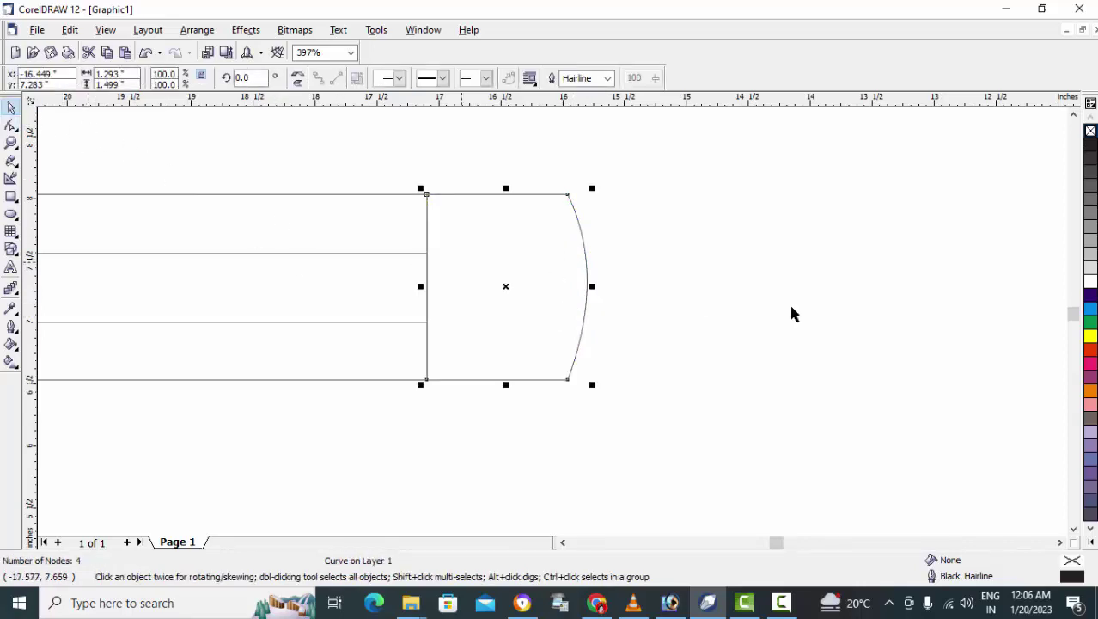
pyautogui.click(1089, 148)
pyautogui.click(766, 391)
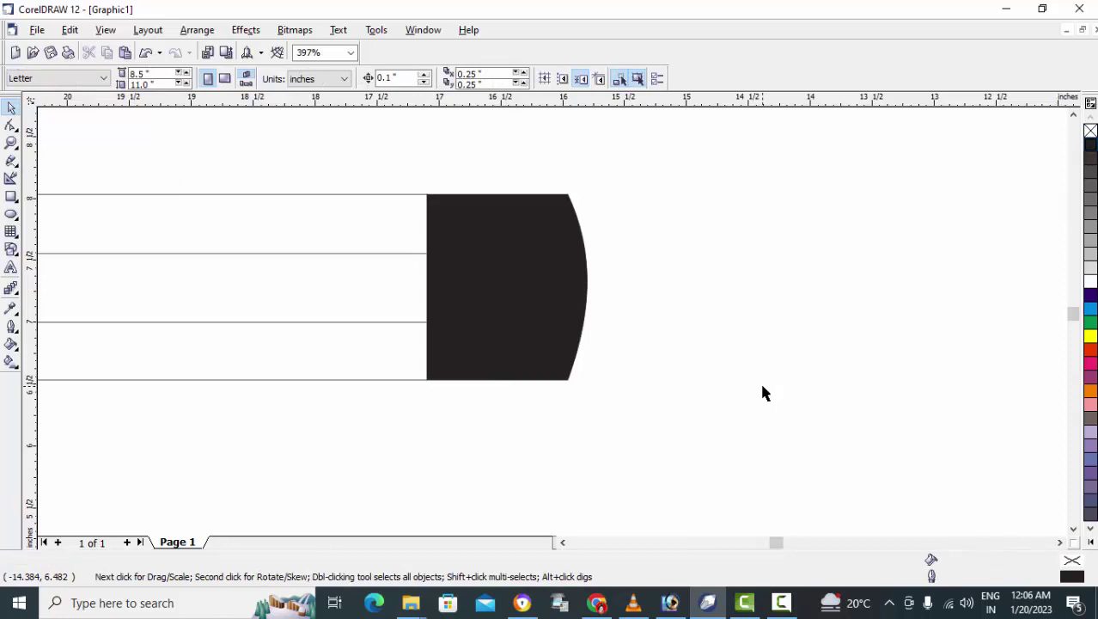
# Fill the long pencil body rectangle with red.
pyautogui.press('F4')
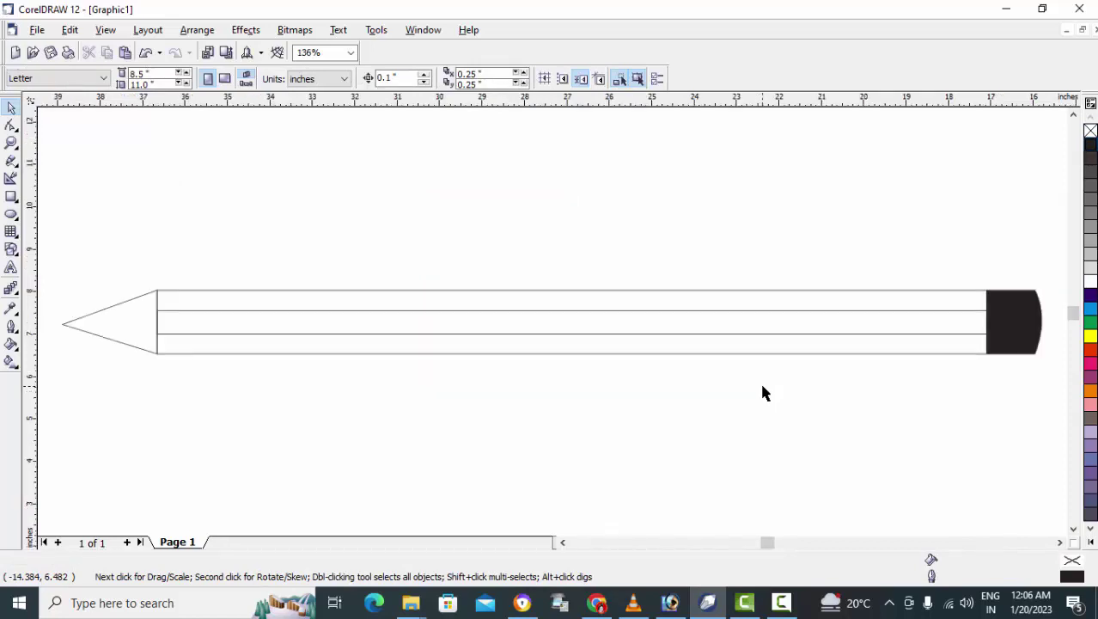
pyautogui.click(673, 300)
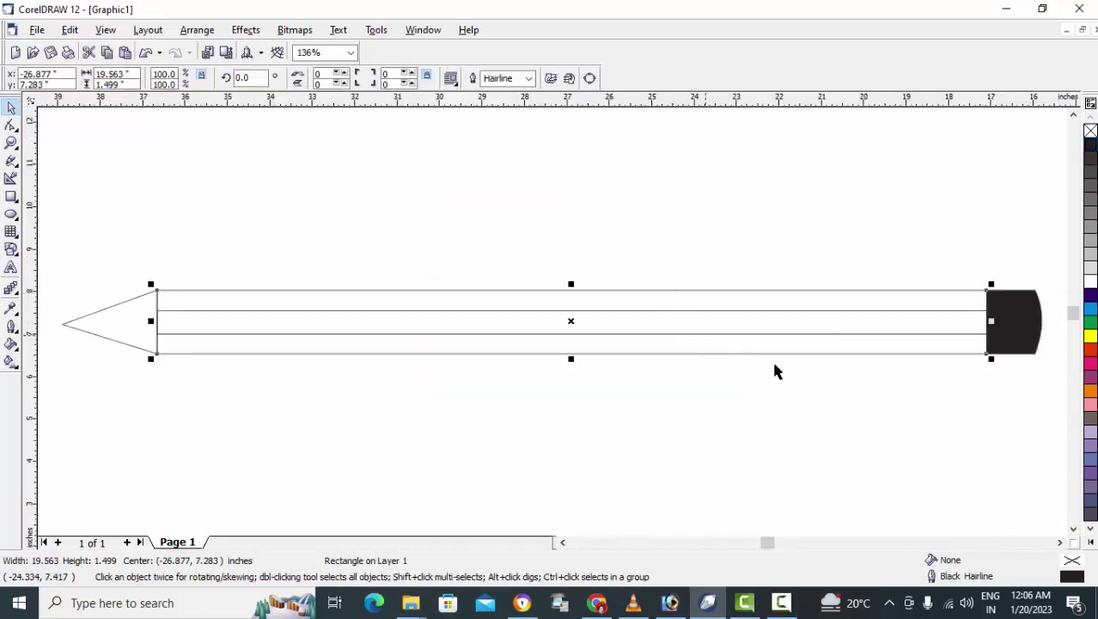
pyautogui.click(1090, 354)
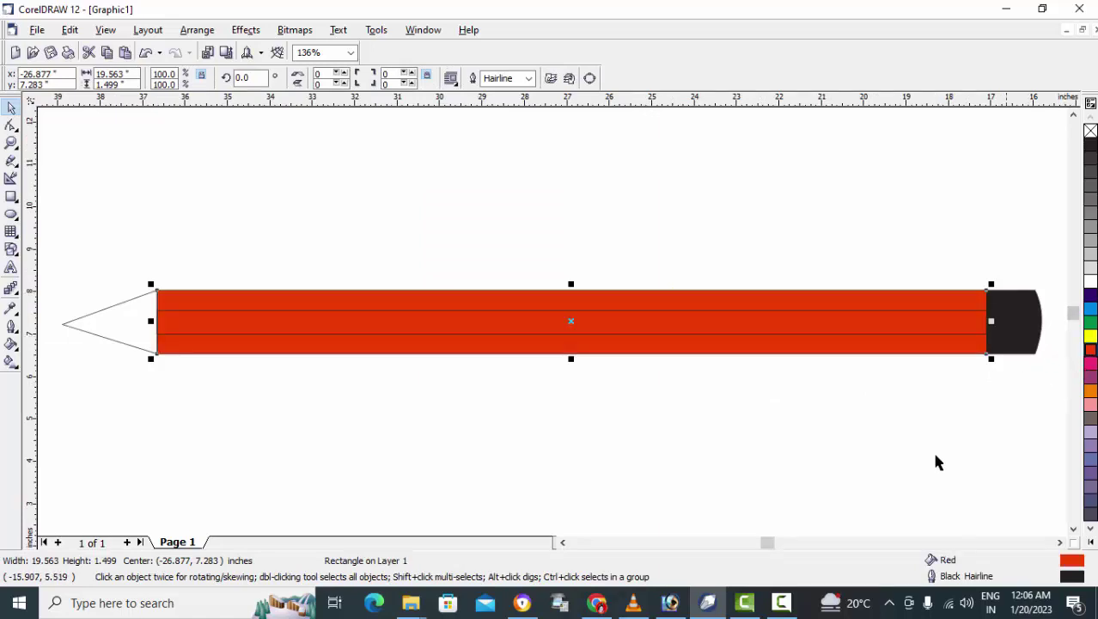
pyautogui.click(806, 444)
# Fill the narrow centre stripe along the pencil body with black.
pyautogui.click(746, 332)
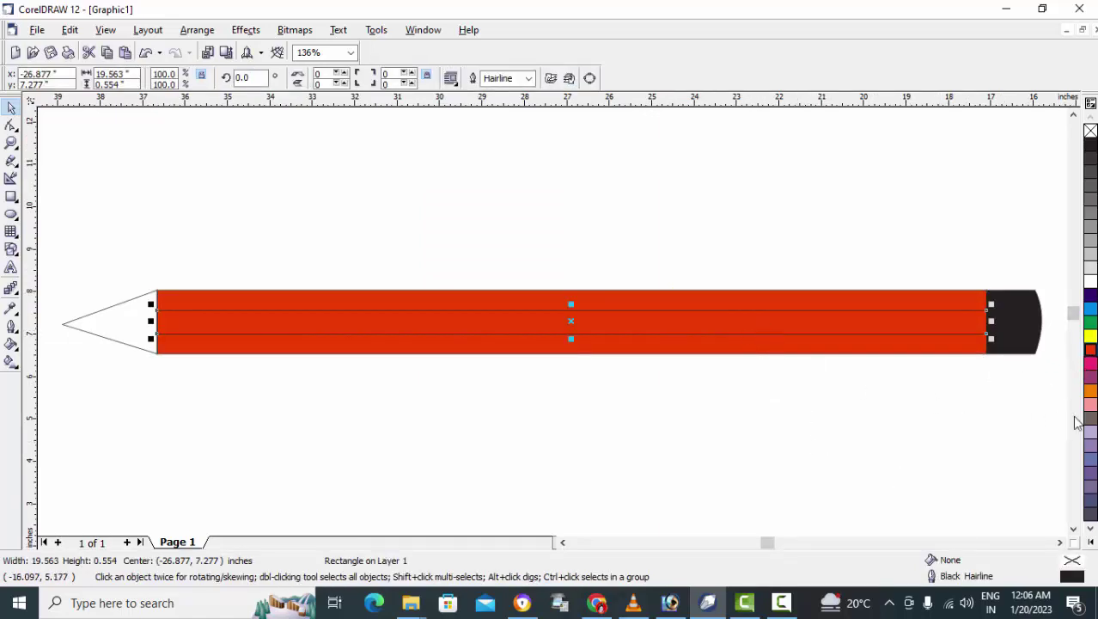
pyautogui.click(1090, 153)
pyautogui.click(879, 439)
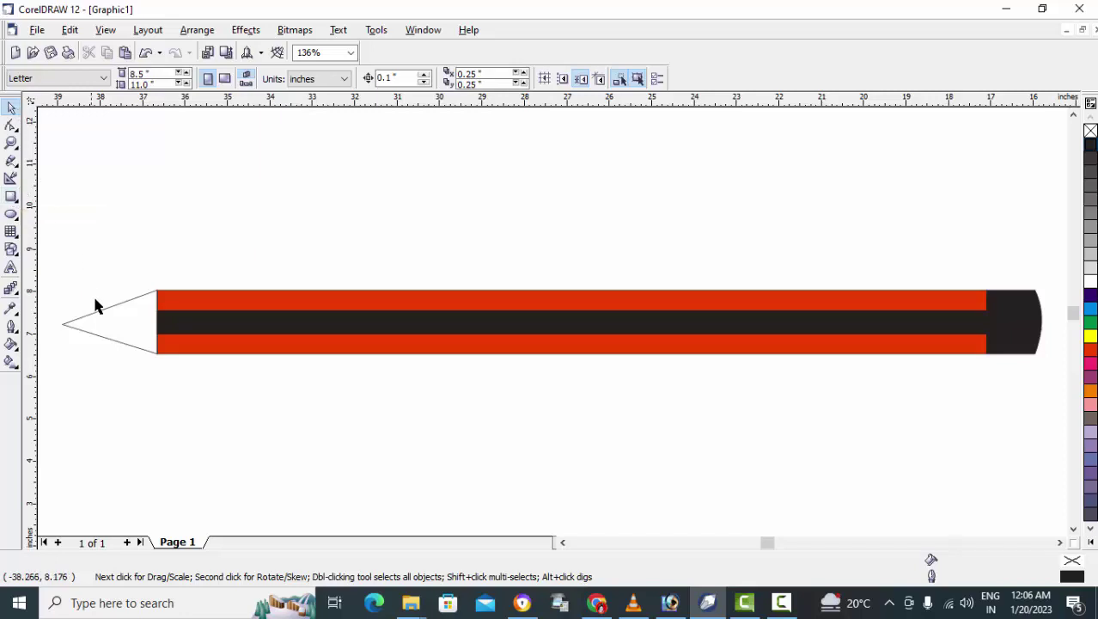
# Fill the triangular tip at the pencil's left end with orange.
pyautogui.click(98, 316)
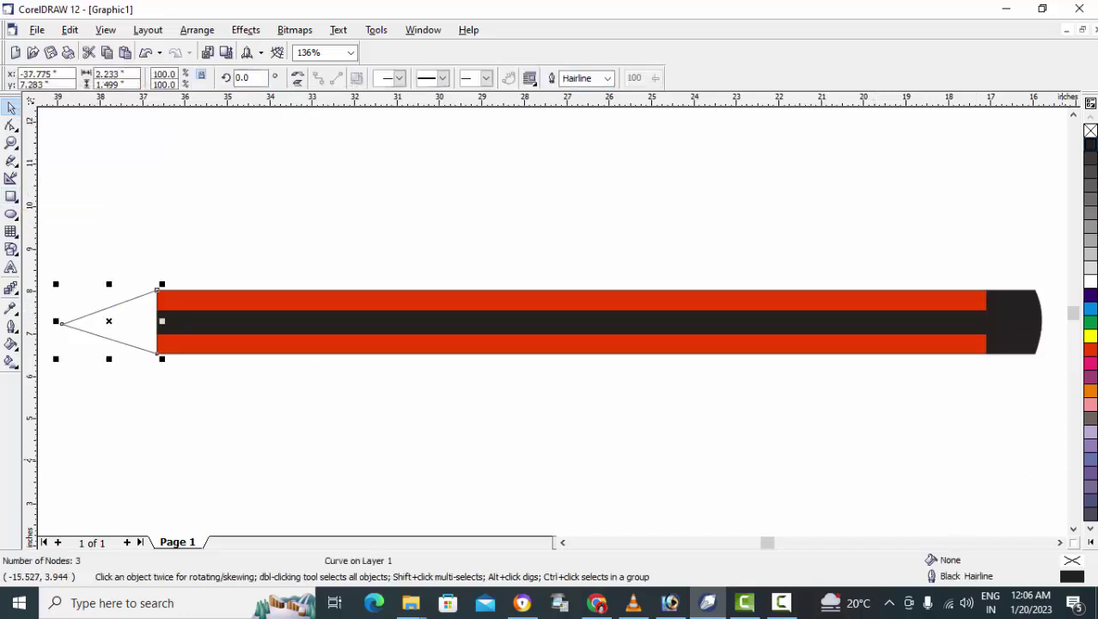
pyautogui.click(1090, 394)
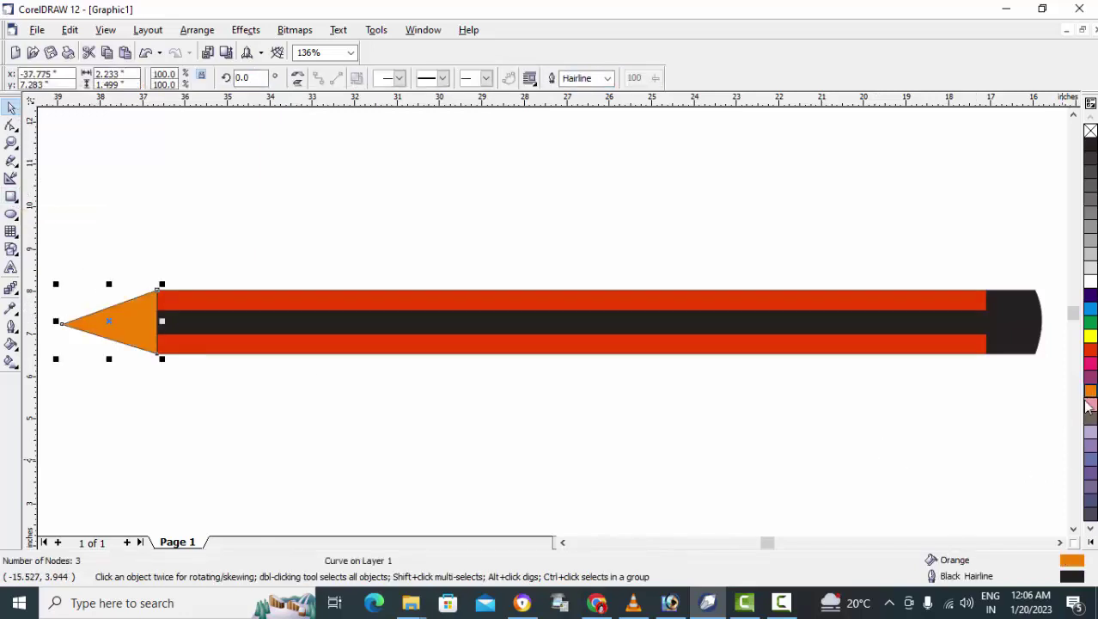
# Cut the orange tip with the Knife tool along a vertical line near its point to separate the lead.
pyautogui.click(842, 509)
pyautogui.click(563, 542)
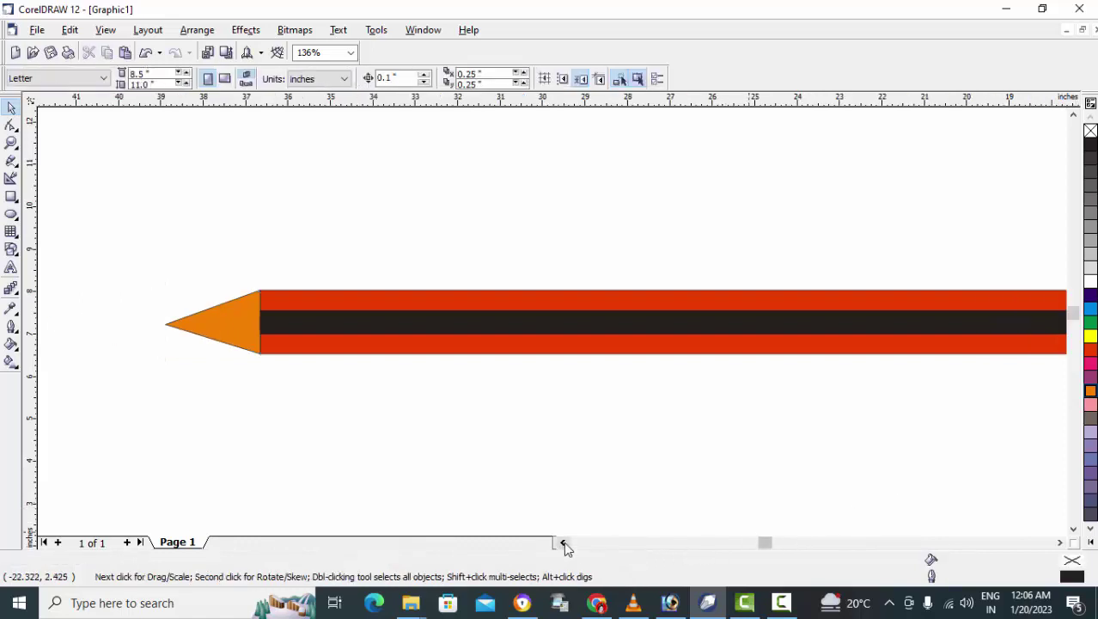
pyautogui.click(11, 142)
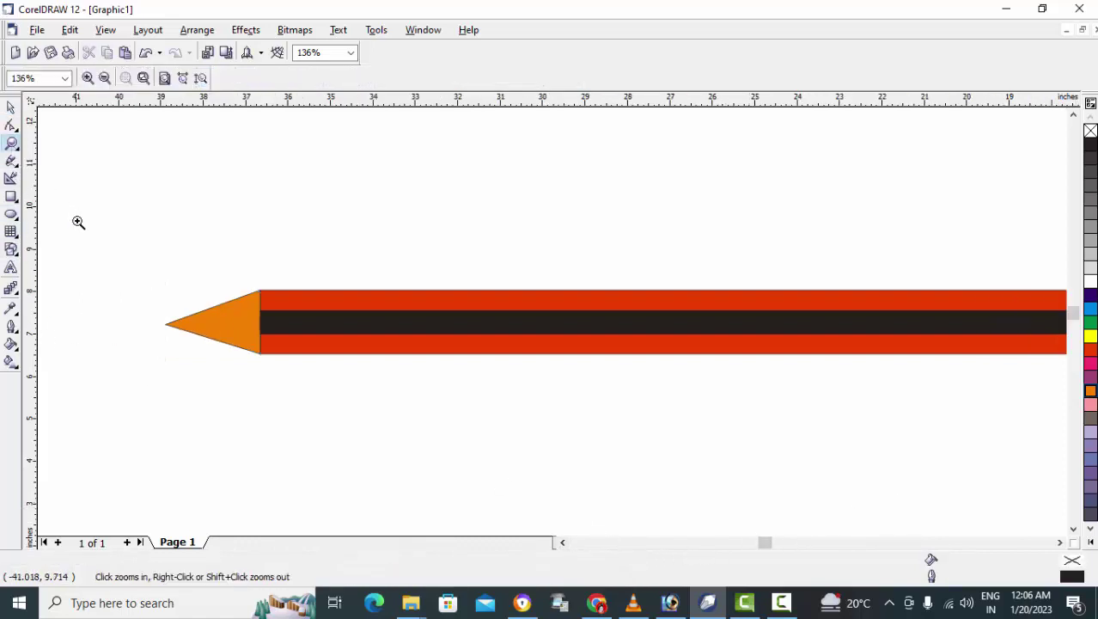
pyautogui.moveTo(78, 220); pyautogui.dragTo(281, 393)
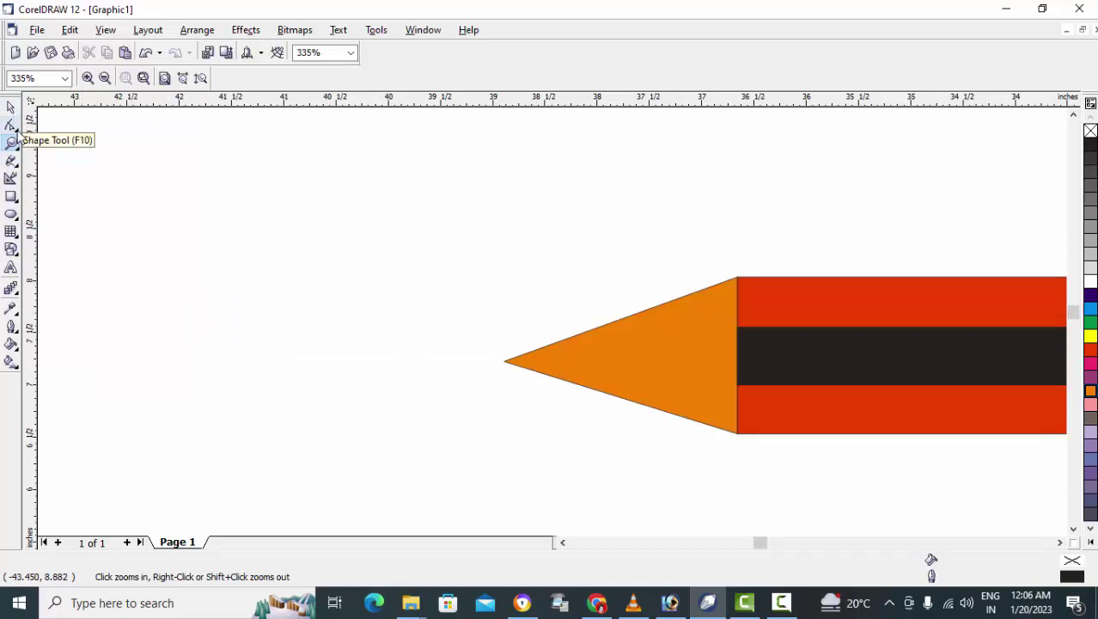
pyautogui.click(17, 131)
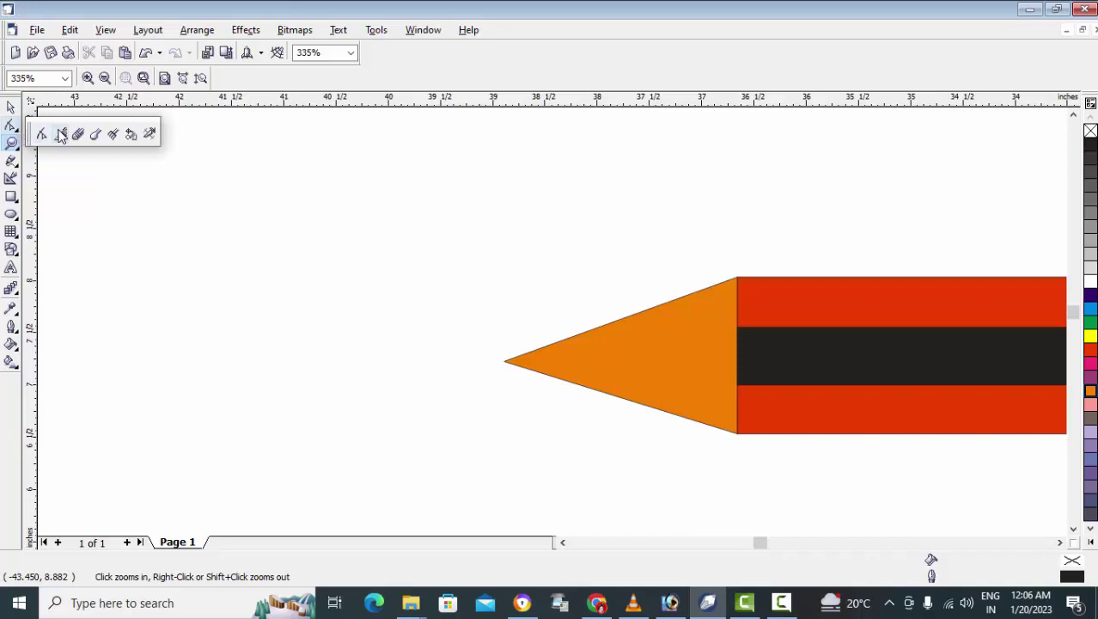
pyautogui.click(62, 135)
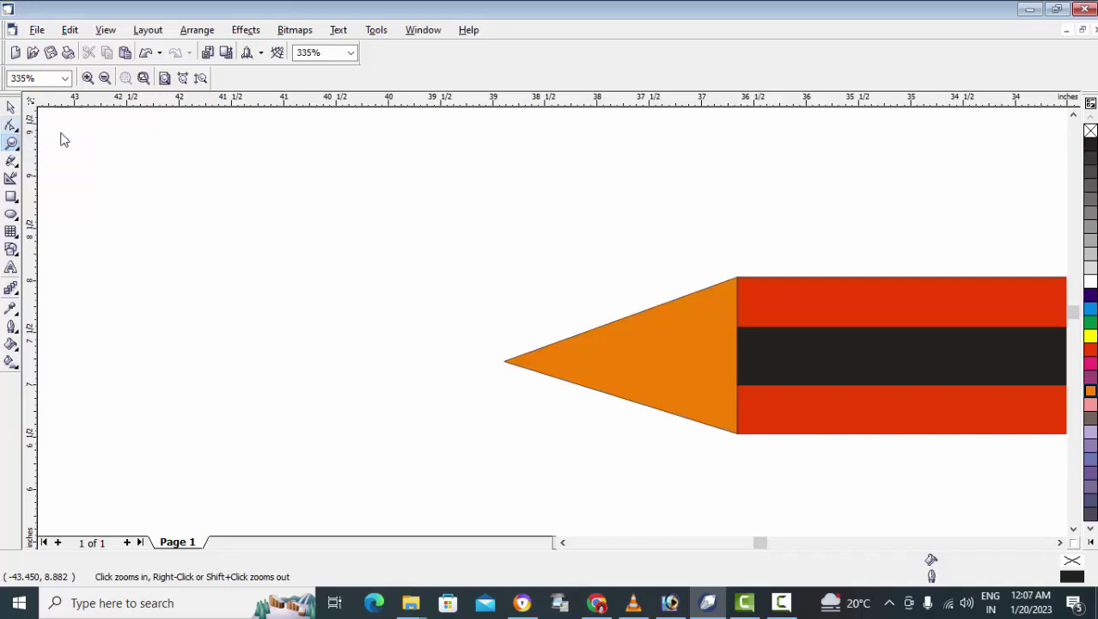
pyautogui.click(579, 334)
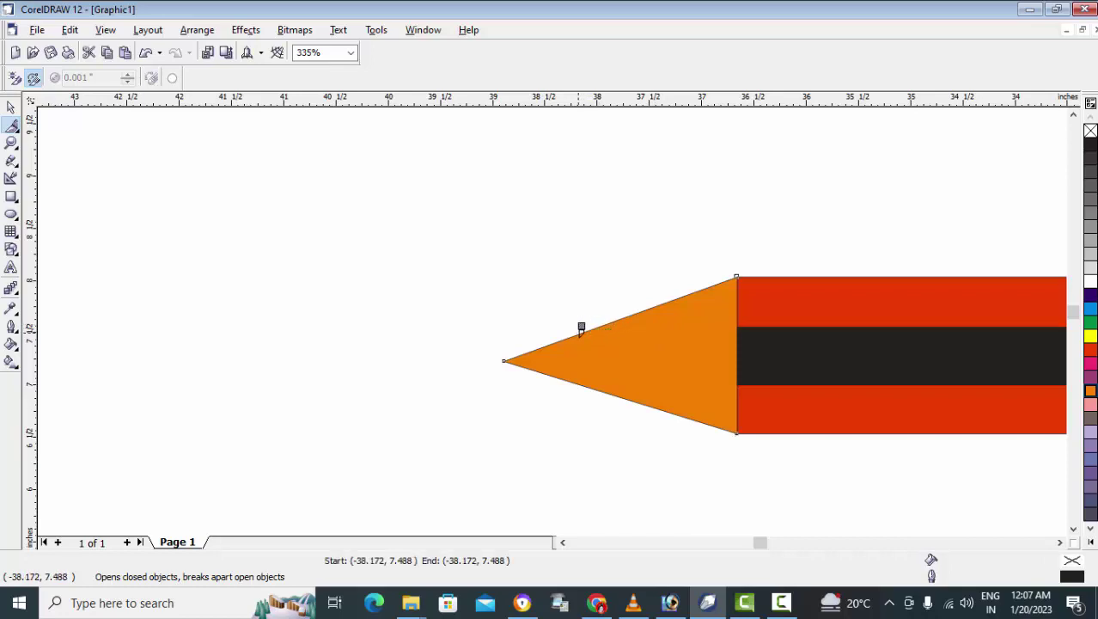
pyautogui.click(581, 384)
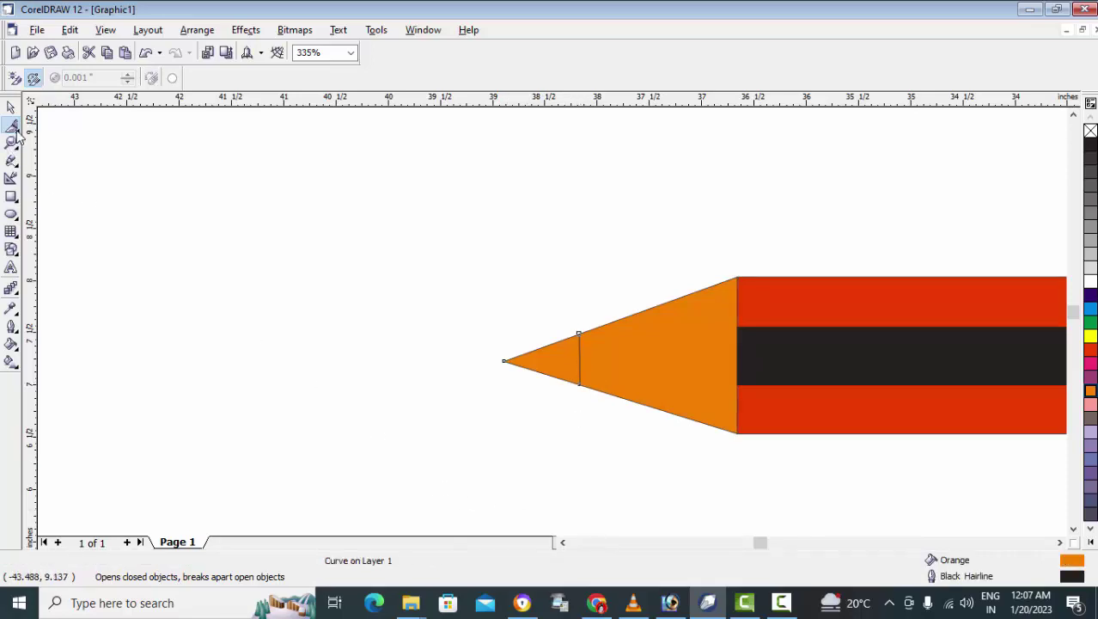
# Convert the cut edge of the small end piece to a curve and bow it outward toward the pencil body.
pyautogui.click(15, 129)
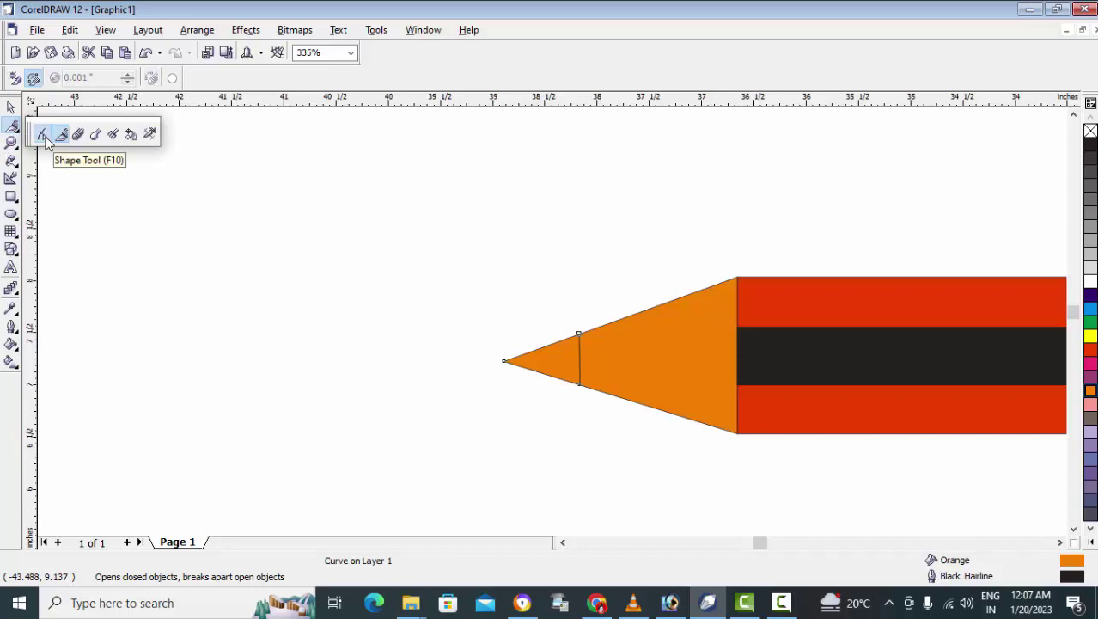
pyautogui.click(43, 135)
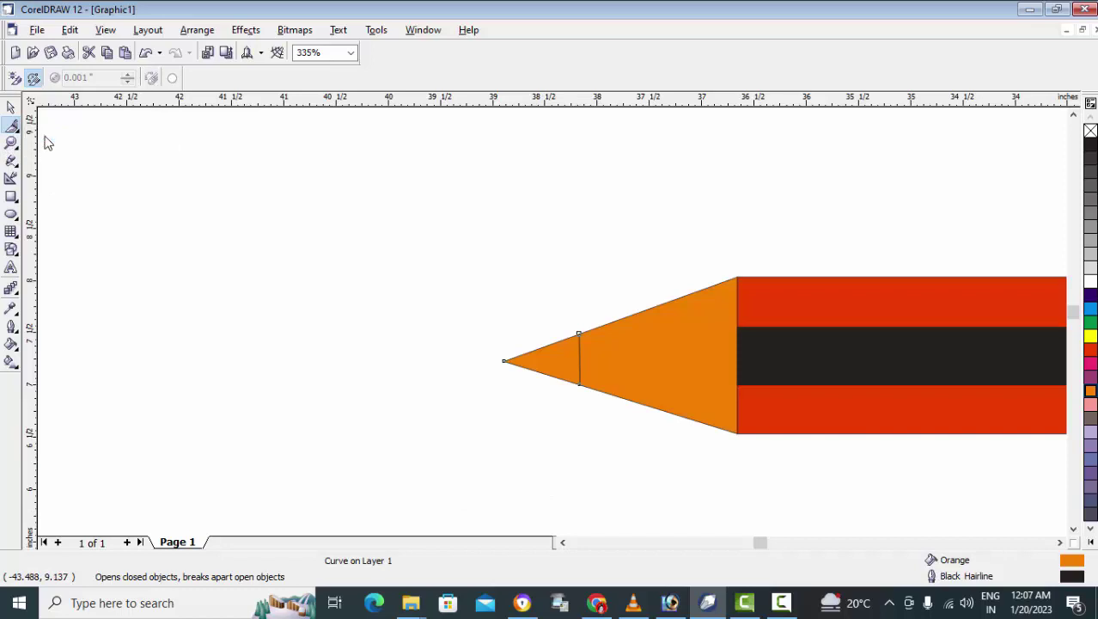
pyautogui.click(580, 336)
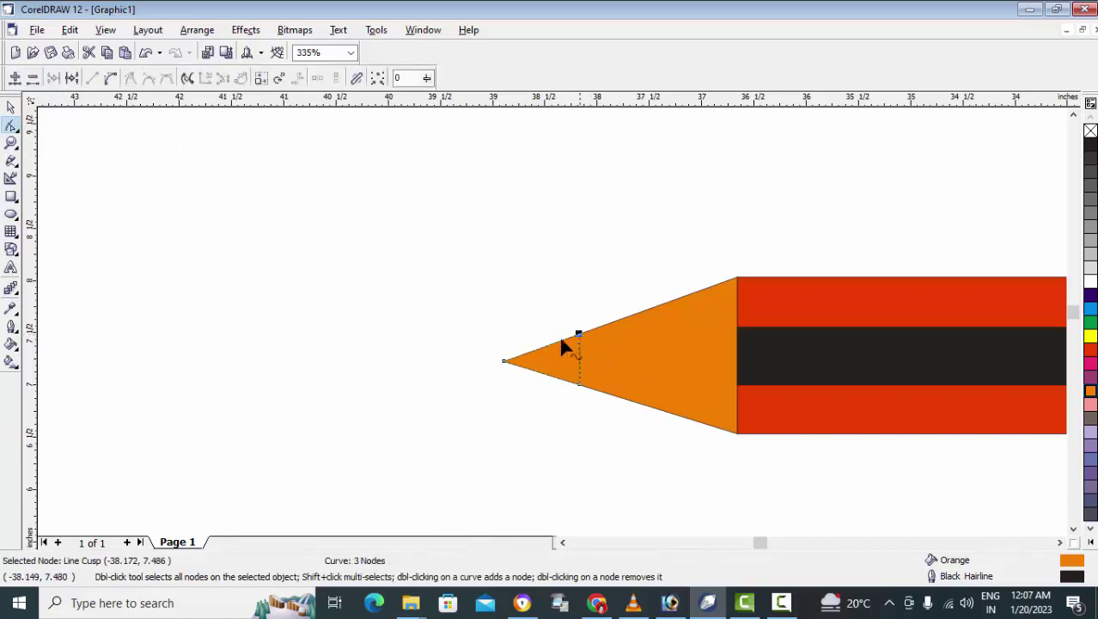
pyautogui.click(115, 78)
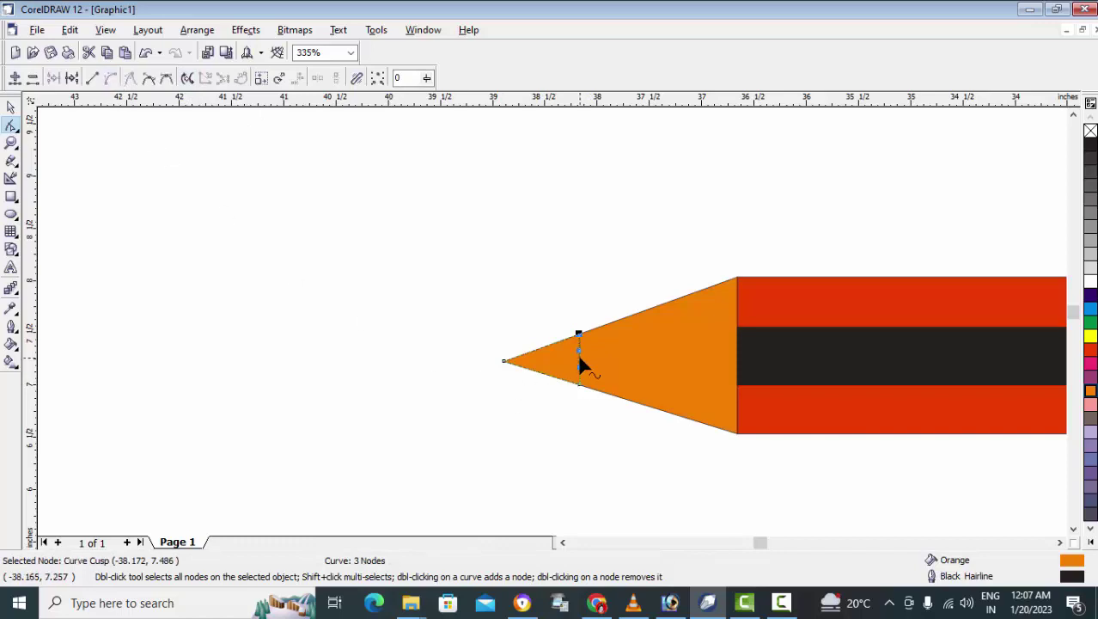
pyautogui.moveTo(582, 362); pyautogui.dragTo(591, 361)
# Fill the small pointed lead piece with black.
pyautogui.click(11, 107)
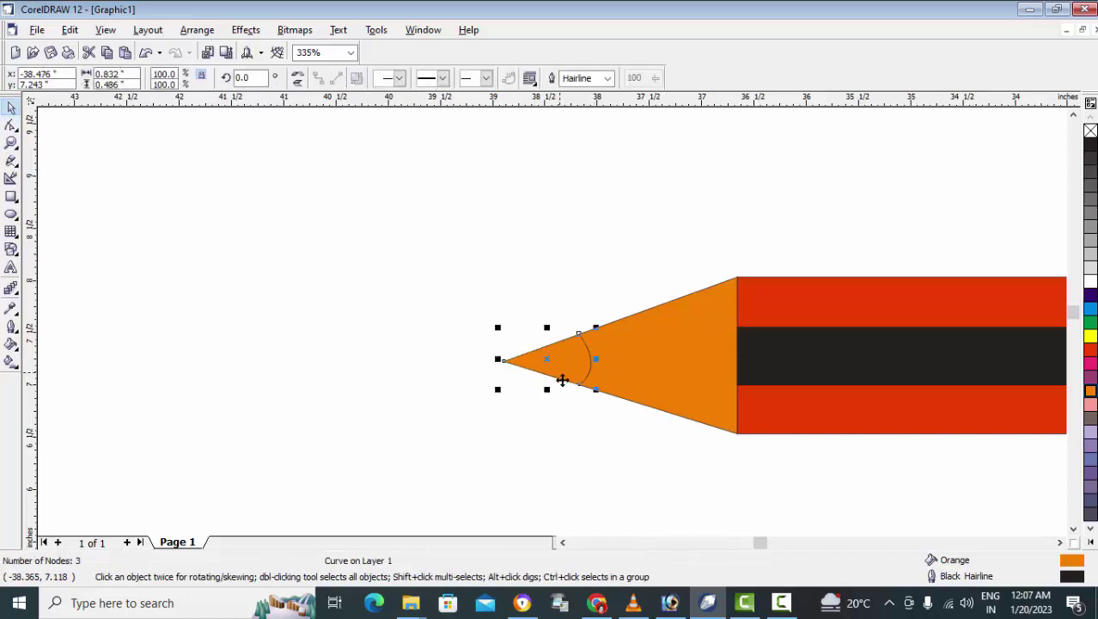
pyautogui.click(1091, 143)
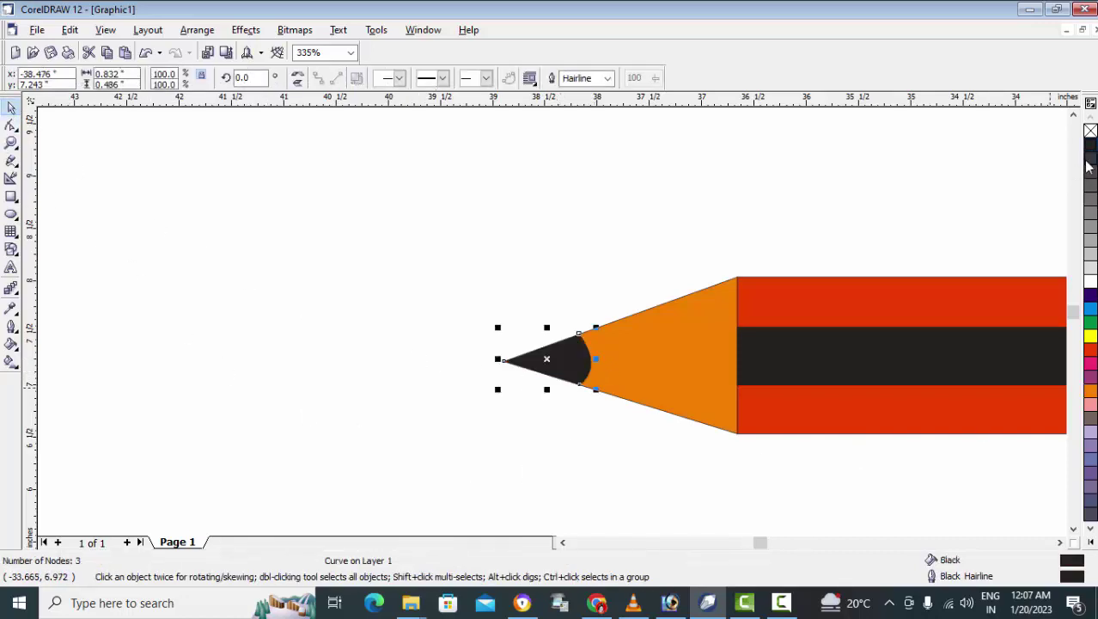
pyautogui.click(817, 224)
pyautogui.press('F4')
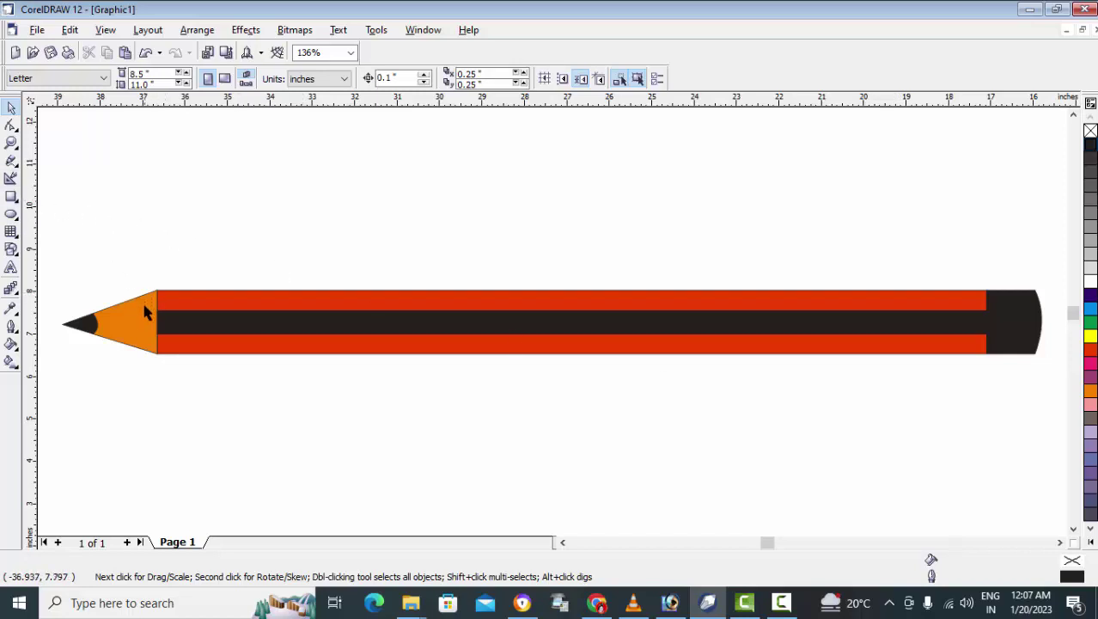
# Draw an ellipse about 0.58 by 0.49 inches and place it over the upper end of the joint between tip and body.
pyautogui.click(12, 142)
pyautogui.moveTo(109, 269); pyautogui.dragTo(204, 376)
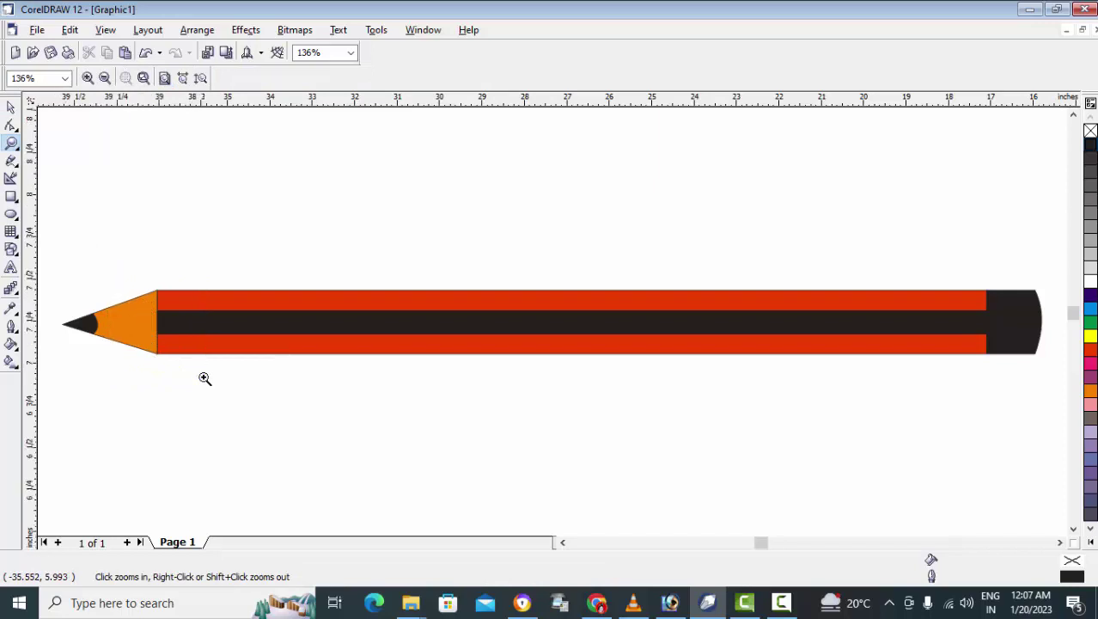
pyautogui.click(11, 214)
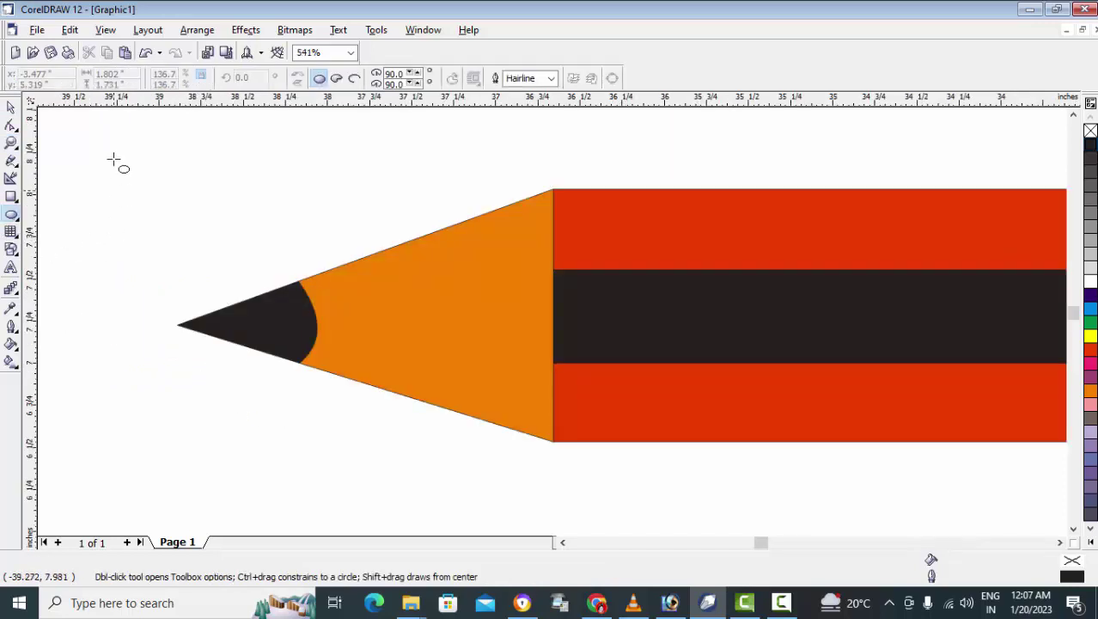
pyautogui.moveTo(112, 153); pyautogui.dragTo(211, 235)
pyautogui.press('space')
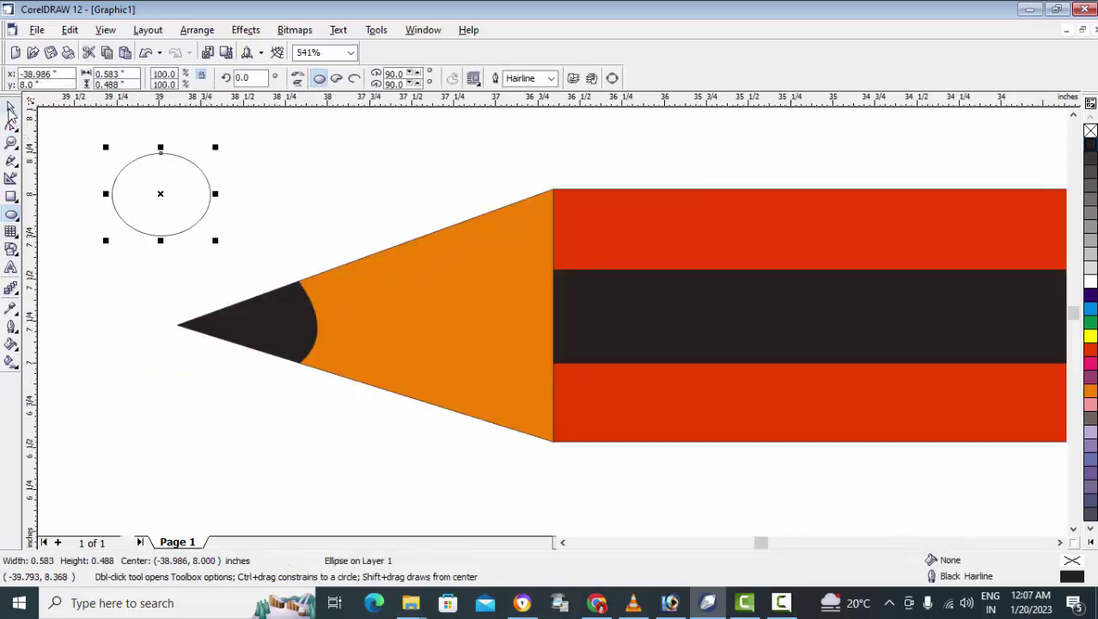
pyautogui.moveTo(163, 198); pyautogui.dragTo(545, 218)
# Stretch the ellipse downward to a height of about 0.56 inches, reaching the upper edge of the black stripe.
pyautogui.click(544, 256)
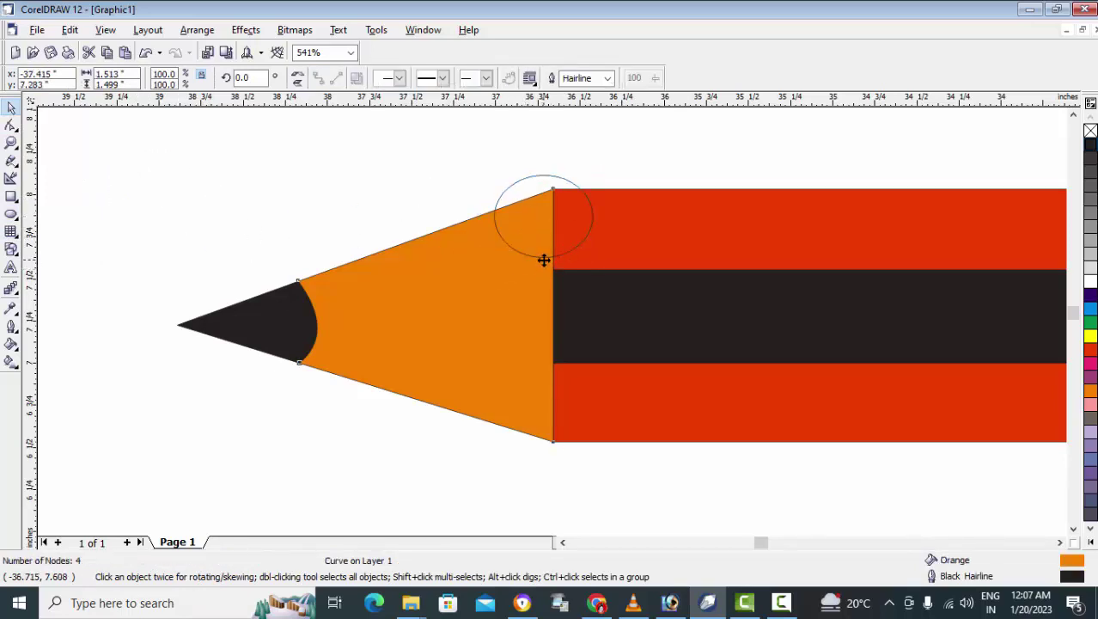
pyautogui.click(544, 254)
pyautogui.click(543, 258)
pyautogui.moveTo(544, 258); pyautogui.dragTo(551, 274)
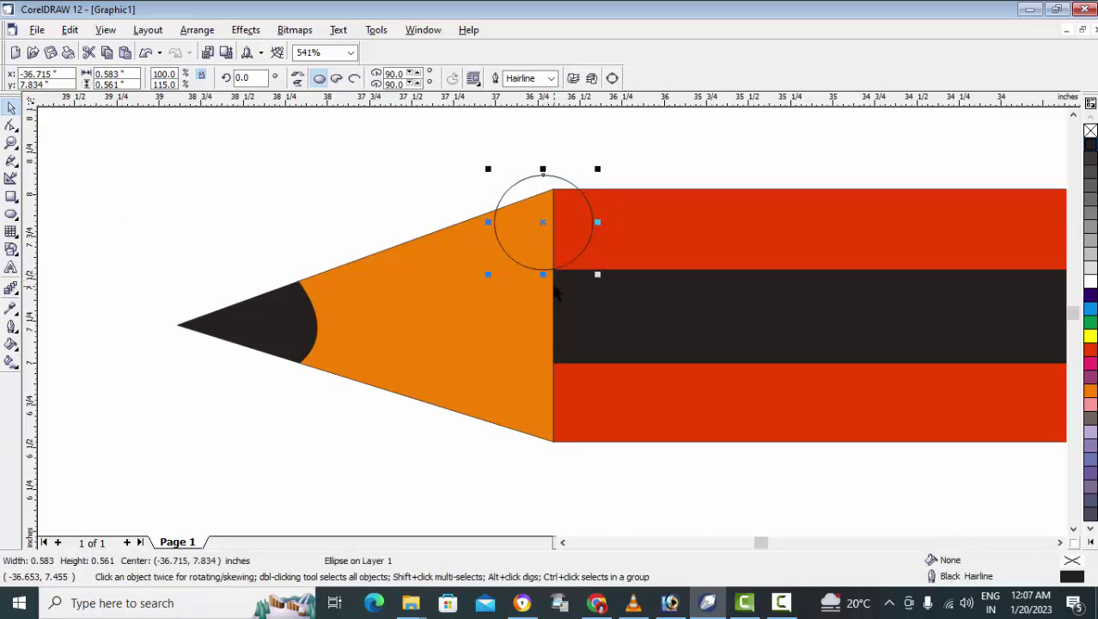
# Duplicate the circle and move the copy straight down by 0.5 inches so the two overlap slightly.
pyautogui.press('KP_Add')
pyautogui.press('Down')
pyautogui.press('Down')
pyautogui.press('Down')
pyautogui.press('Down')
pyautogui.press('Down')
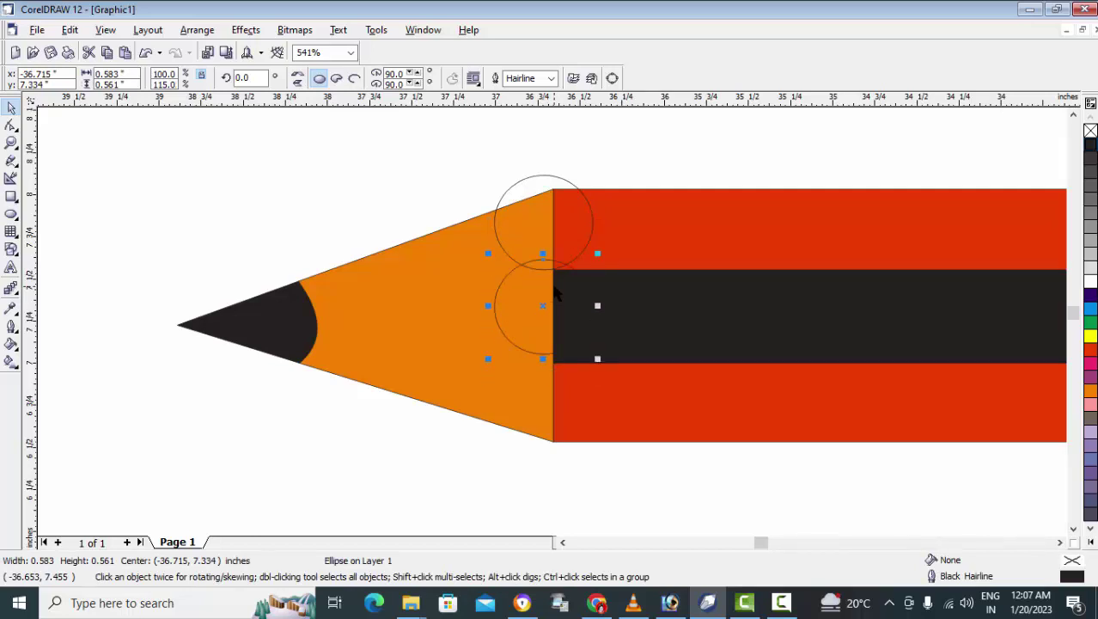
# Duplicate the middle circle and move the copy down 0.5 inches to cover the lower end of the joint.
pyautogui.press('KP_Add')
pyautogui.press('Down')
pyautogui.press('Down')
pyautogui.press('Down')
pyautogui.press('Down')
pyautogui.press('Down')
pyautogui.press('Down')
pyautogui.press('Up')
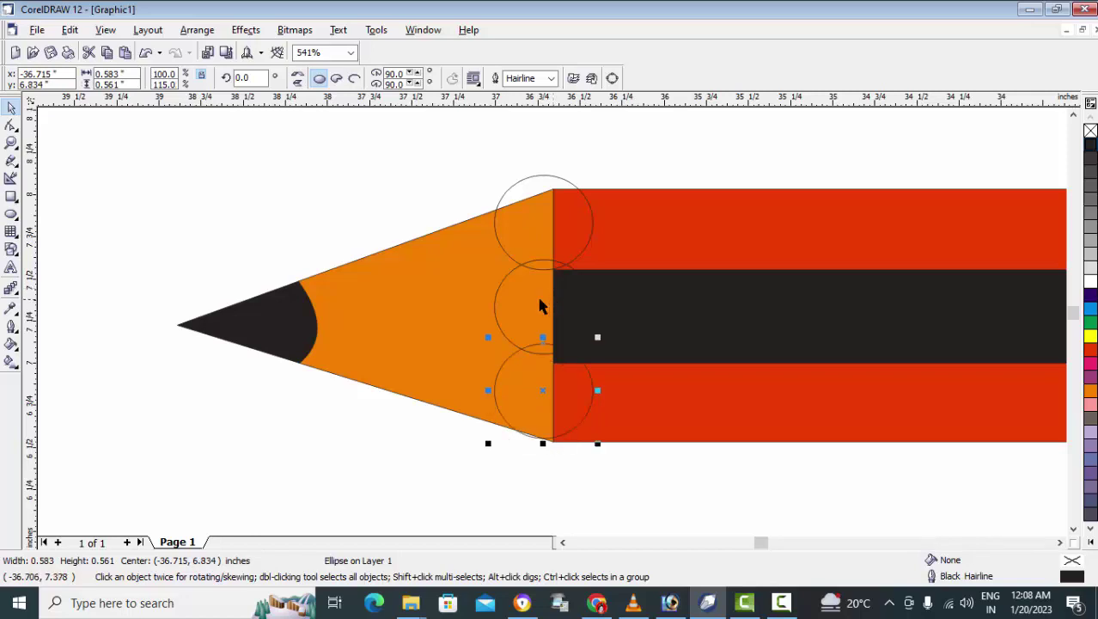
# Shift all three circles down 0.1 inches and enlarge them together to about 0.60 by 1.61 inches.
pyautogui.click(462, 159)
pyautogui.moveTo(462, 154); pyautogui.dragTo(636, 483)
pyautogui.press('Down')
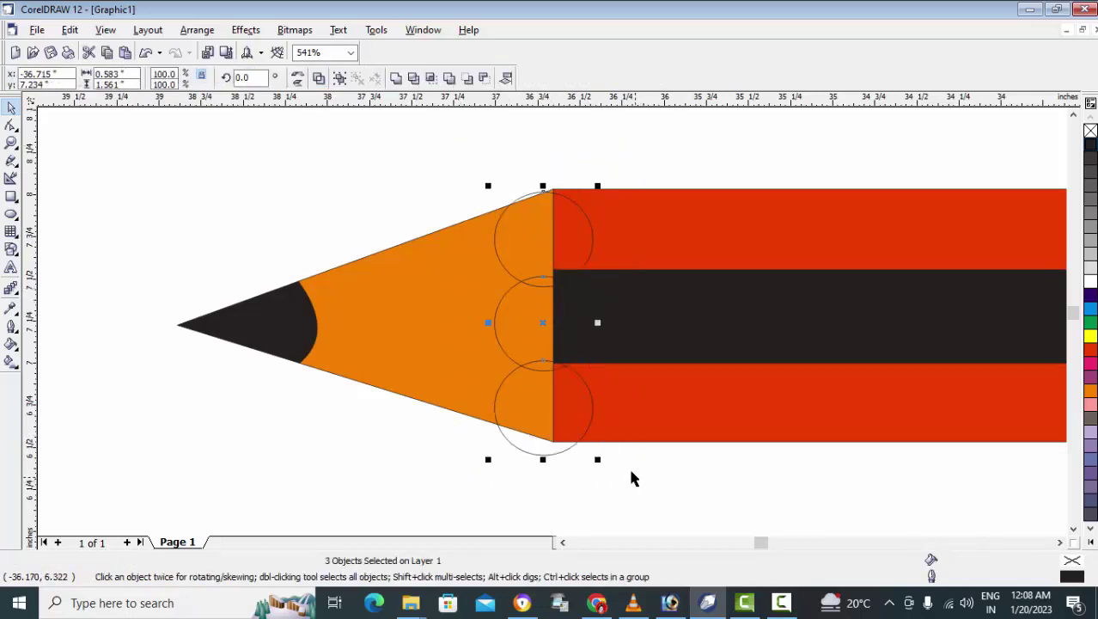
pyautogui.moveTo(597, 185); pyautogui.dragTo(603, 176)
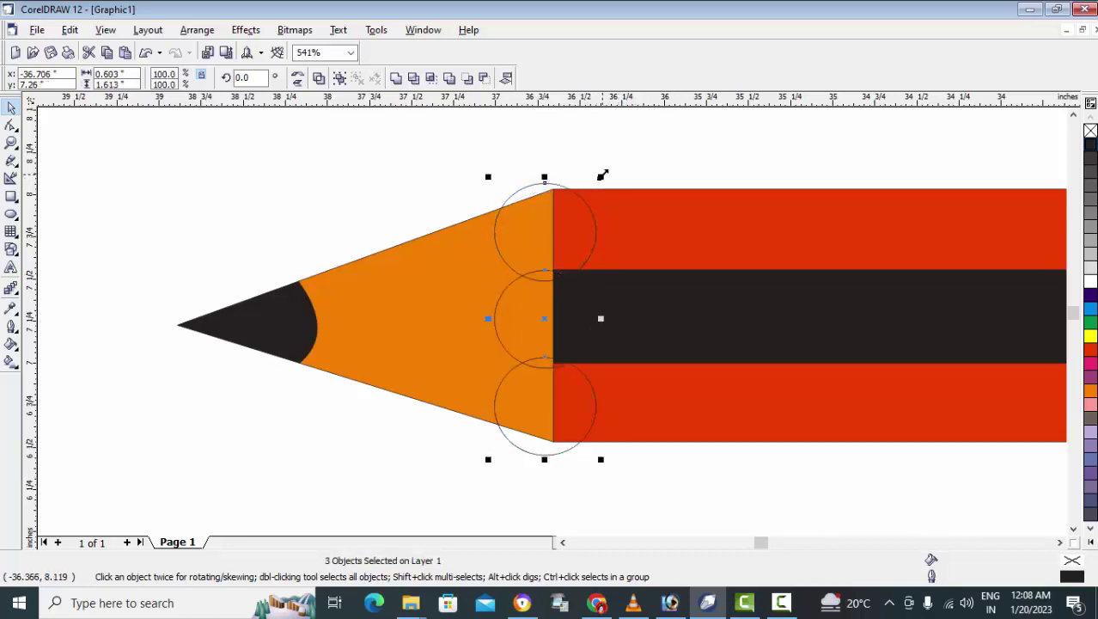
# Weld the three overlapping circles into a single scalloped outline.
pyautogui.moveTo(455, 131)
pyautogui.mouseDown()
pyautogui.moveTo(474, 142)
pyautogui.moveTo(601, 415)
pyautogui.moveTo(614, 491)
pyautogui.mouseUp()
pyautogui.click(399, 79)
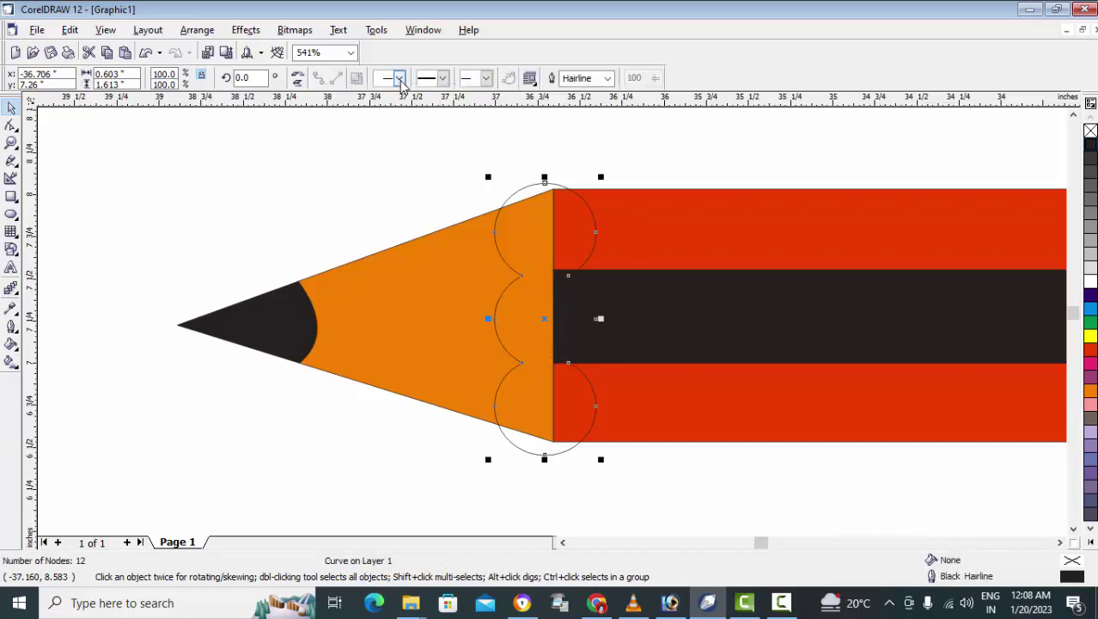
pyautogui.click(409, 156)
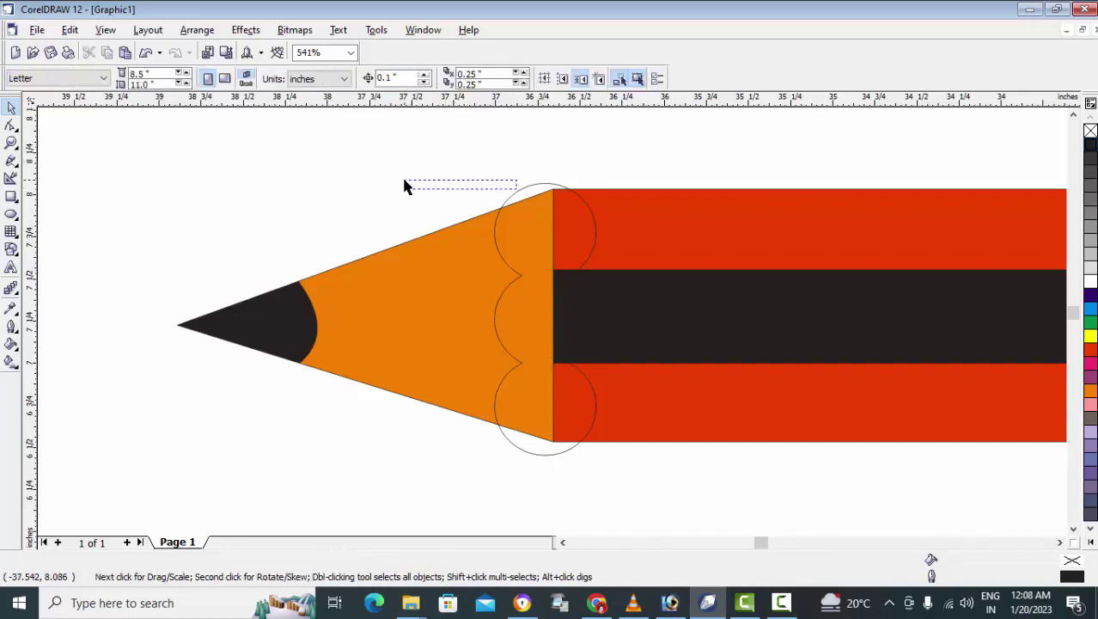
pyautogui.moveTo(406, 186)
pyautogui.mouseDown()
pyautogui.moveTo(510, 201)
pyautogui.moveTo(172, 195)
pyautogui.mouseUp()
pyautogui.click(515, 196)
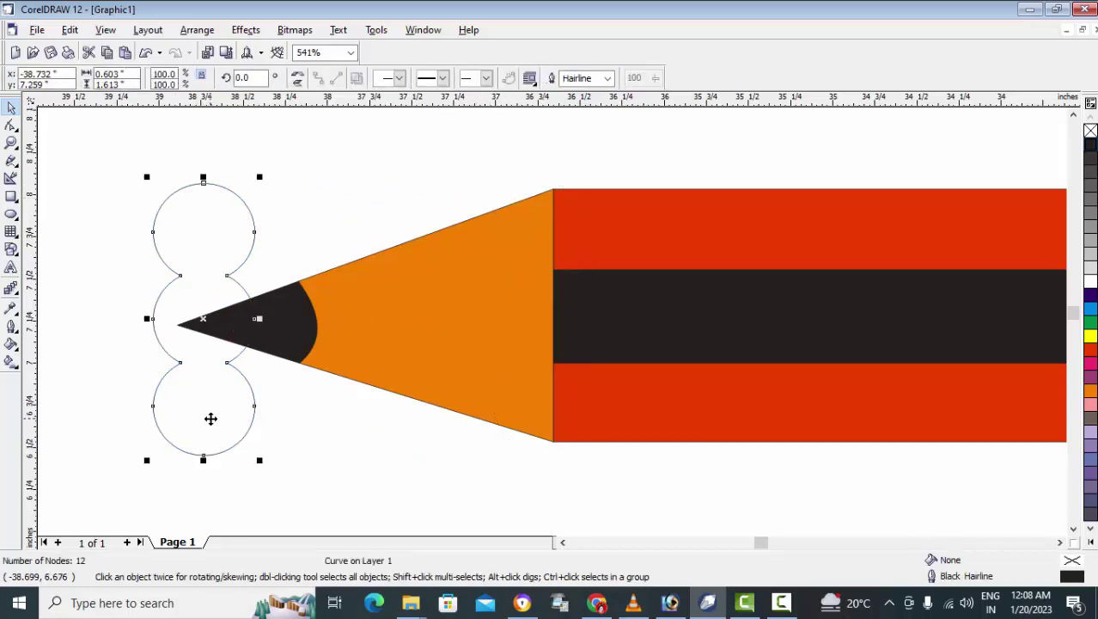
pyautogui.hotkey('ctrl', 'z')
pyautogui.click(527, 185)
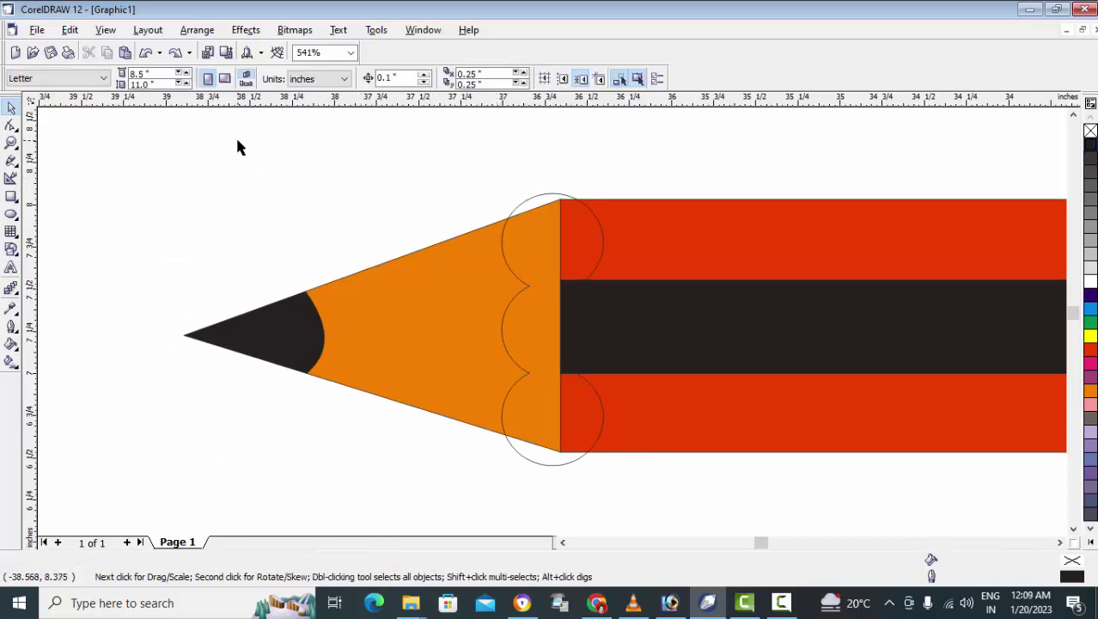
# Intersect the scalloped outline with the orange tip to create a scalloped section beside the body.
pyautogui.click(318, 295)
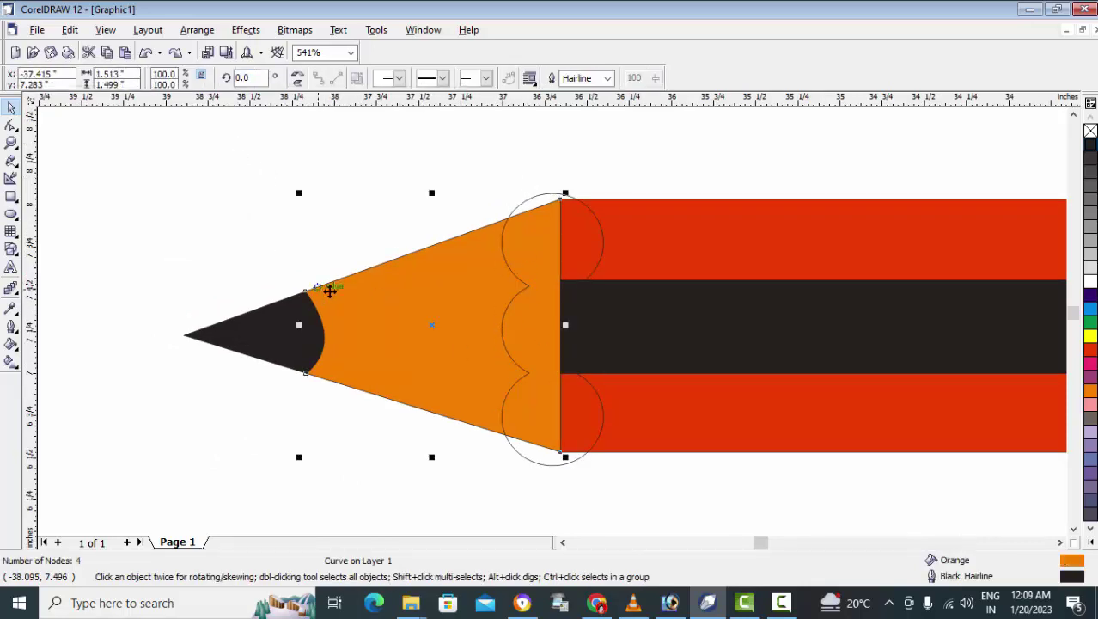
pyautogui.click(530, 197)
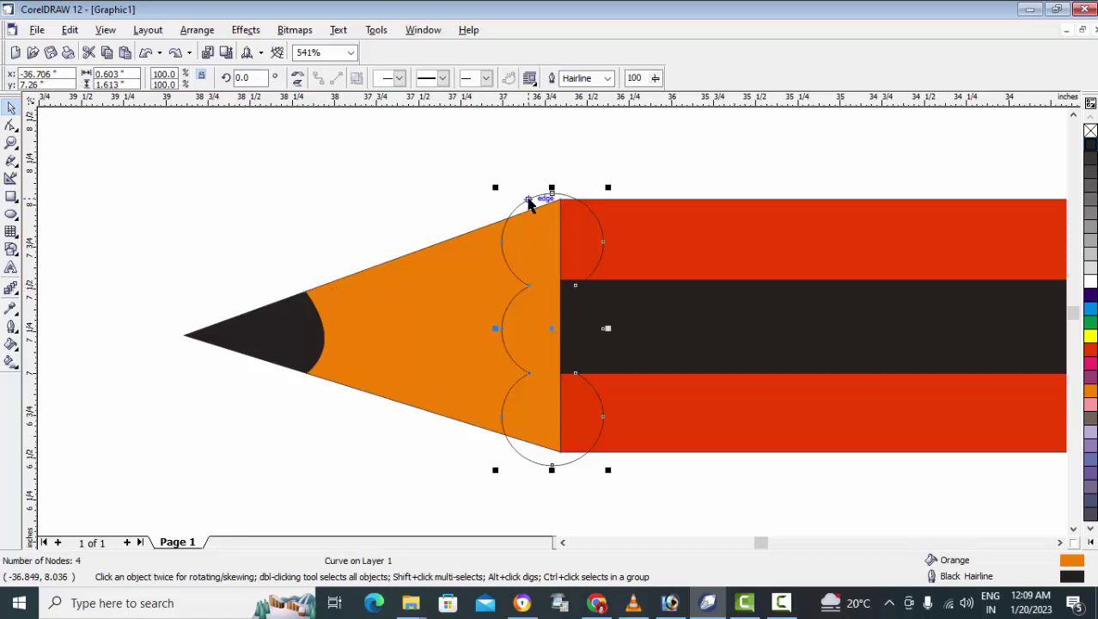
pyautogui.click(437, 166)
pyautogui.moveTo(235, 133); pyautogui.dragTo(628, 519)
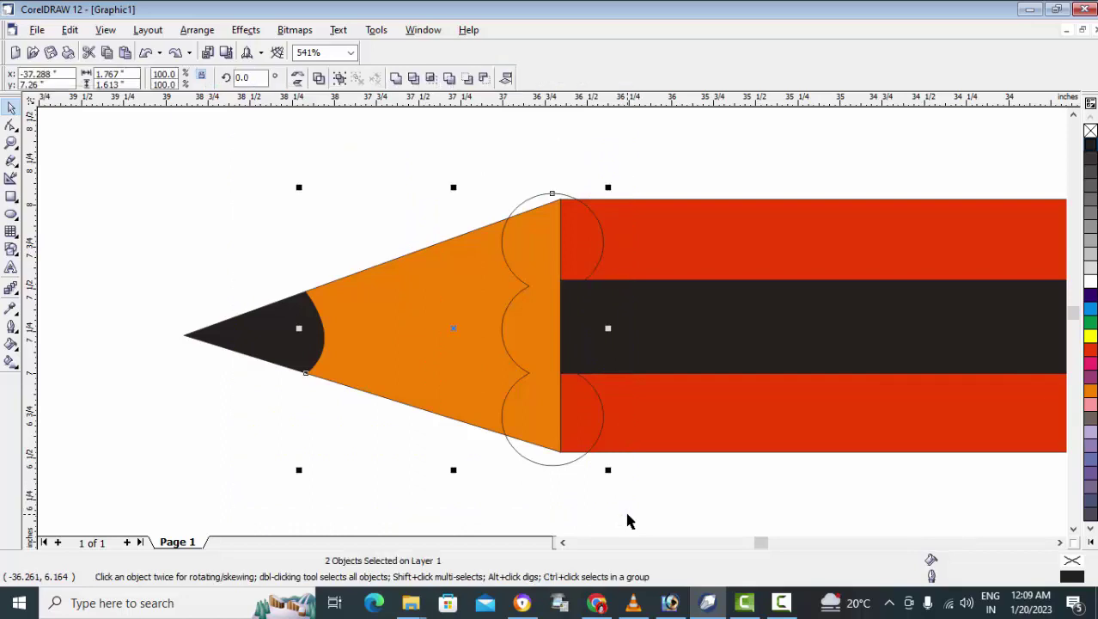
pyautogui.click(432, 79)
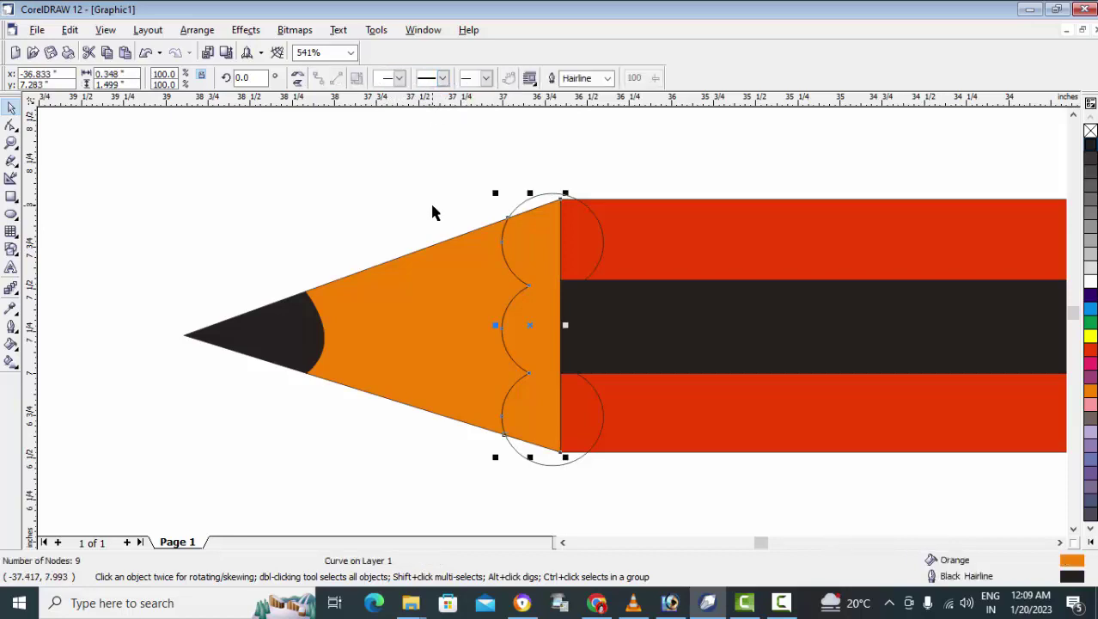
# Move the welded circle outline off the joint and delete it.
pyautogui.click(484, 218)
pyautogui.click(532, 204)
pyautogui.moveTo(532, 203)
pyautogui.mouseDown()
pyautogui.moveTo(468, 181)
pyautogui.moveTo(268, 174)
pyautogui.moveTo(186, 209)
pyautogui.mouseUp()
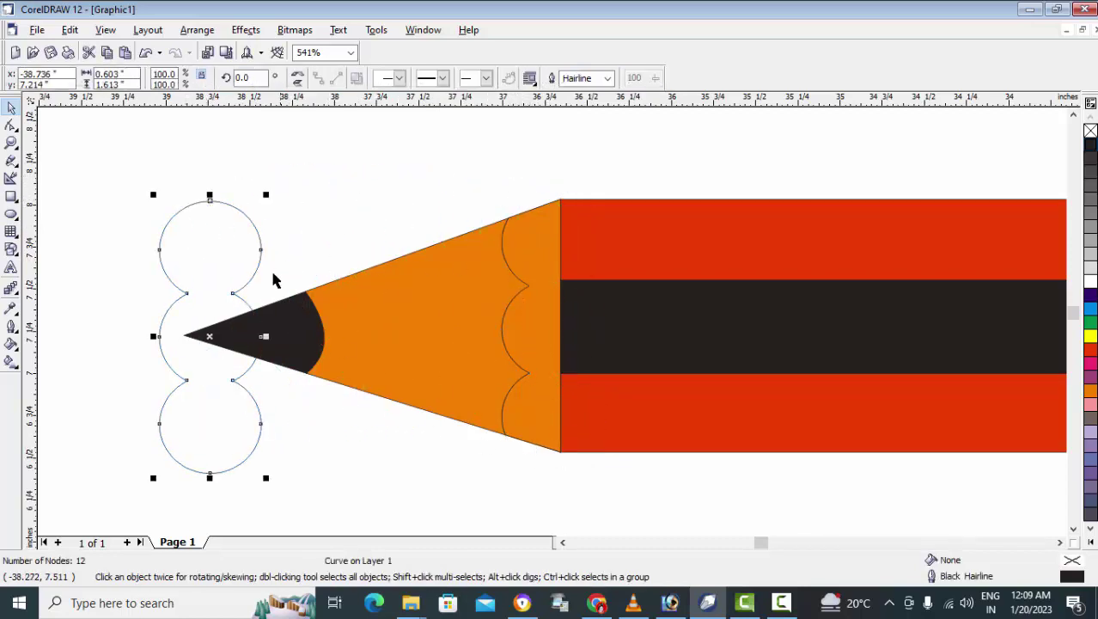
pyautogui.press('Delete')
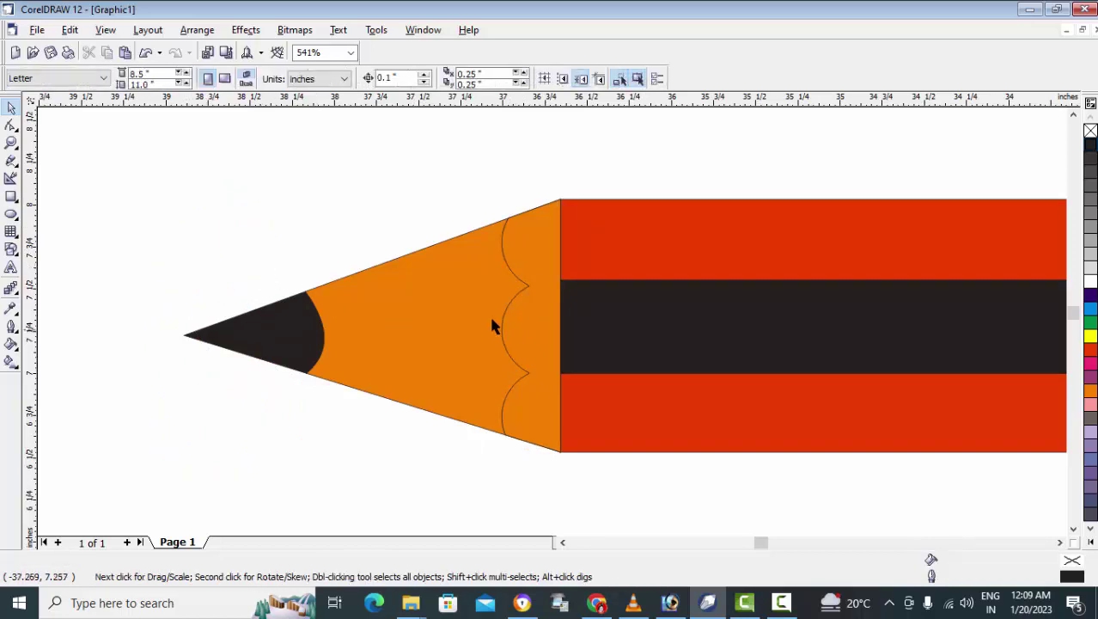
# Fill the scalloped section between the orange tip and the pencil body with purple.
pyautogui.click(516, 297)
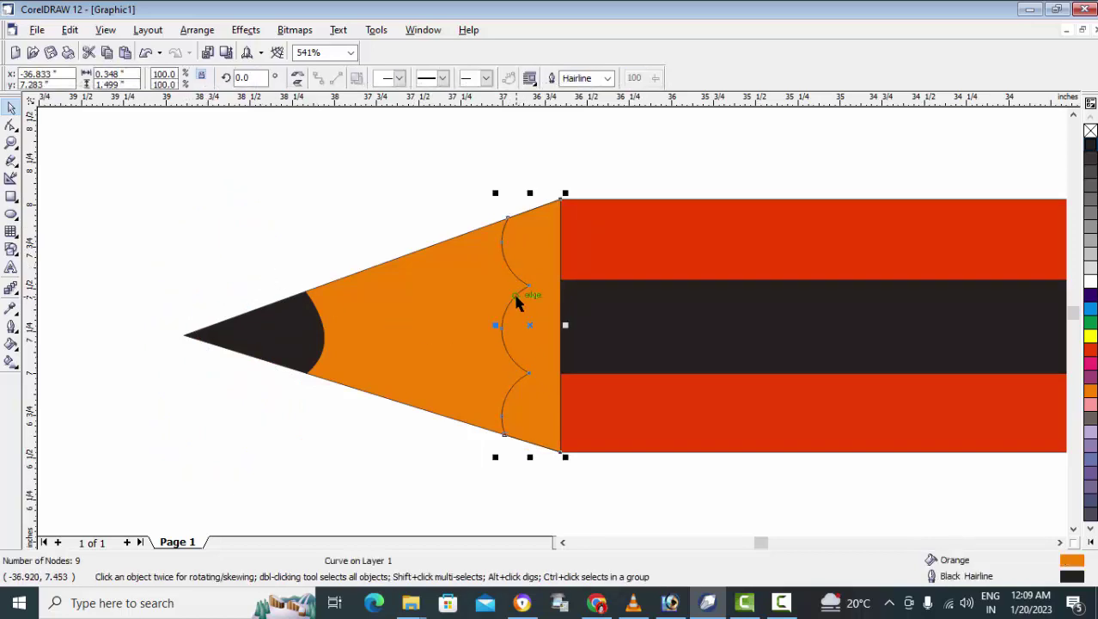
pyautogui.click(1090, 349)
pyautogui.click(1091, 378)
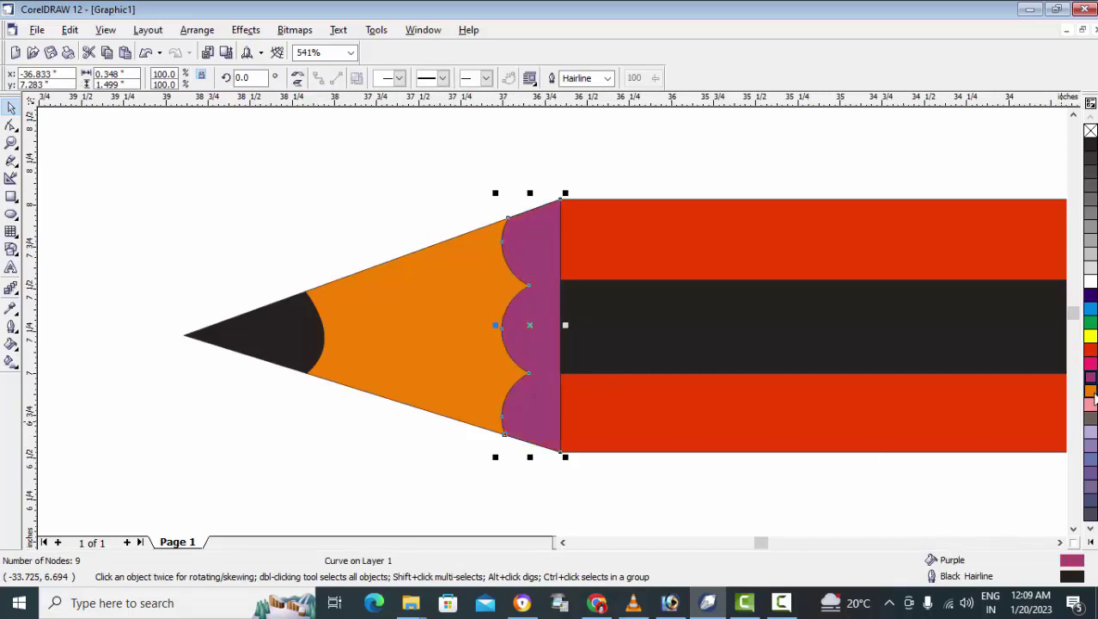
# Recolour the scalloped section between the orange tip and the pencil body with pink.
pyautogui.click(1090, 391)
pyautogui.click(1091, 404)
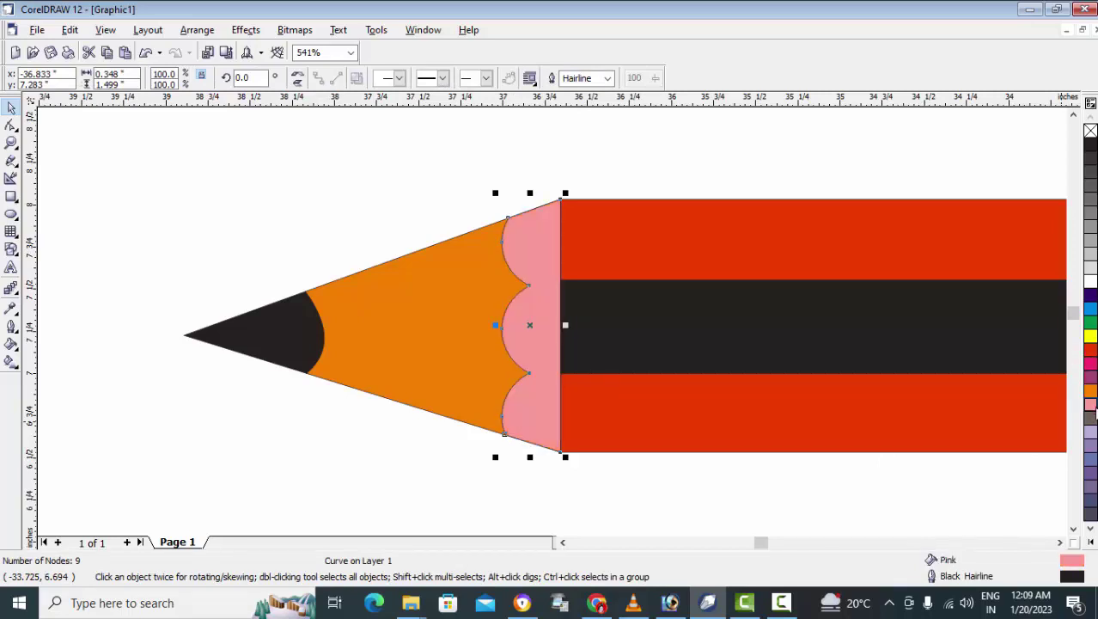
pyautogui.click(815, 531)
pyautogui.press('F4')
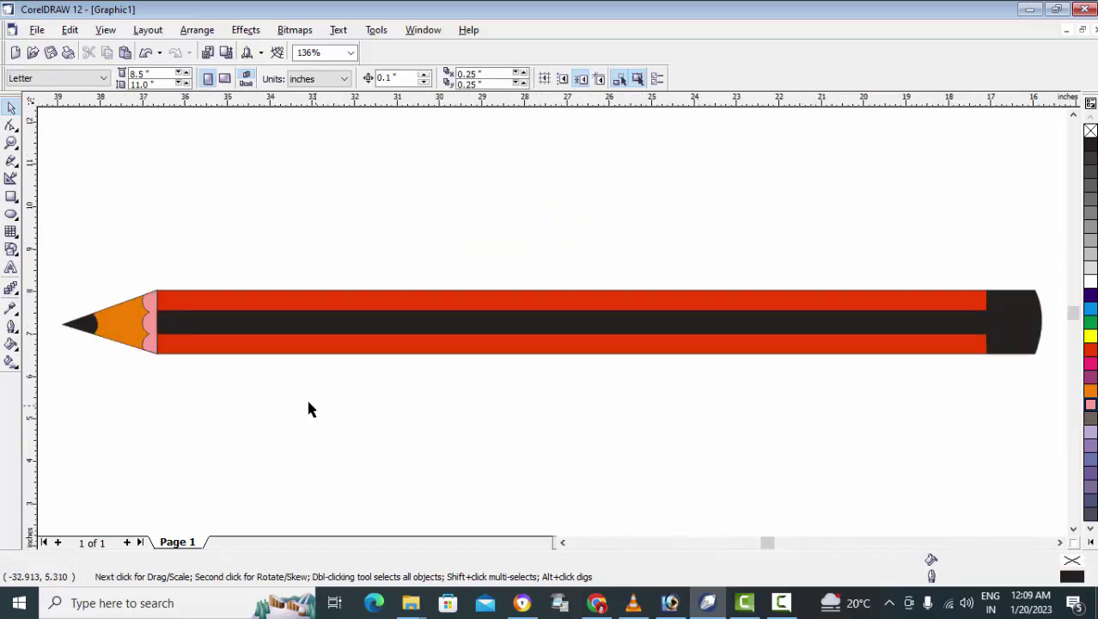
# Add the artistic text "NATRAJ EXTRA DARK" above the pencil body and set its font to Bahnschrift SemiCondensed.
pyautogui.click(11, 143)
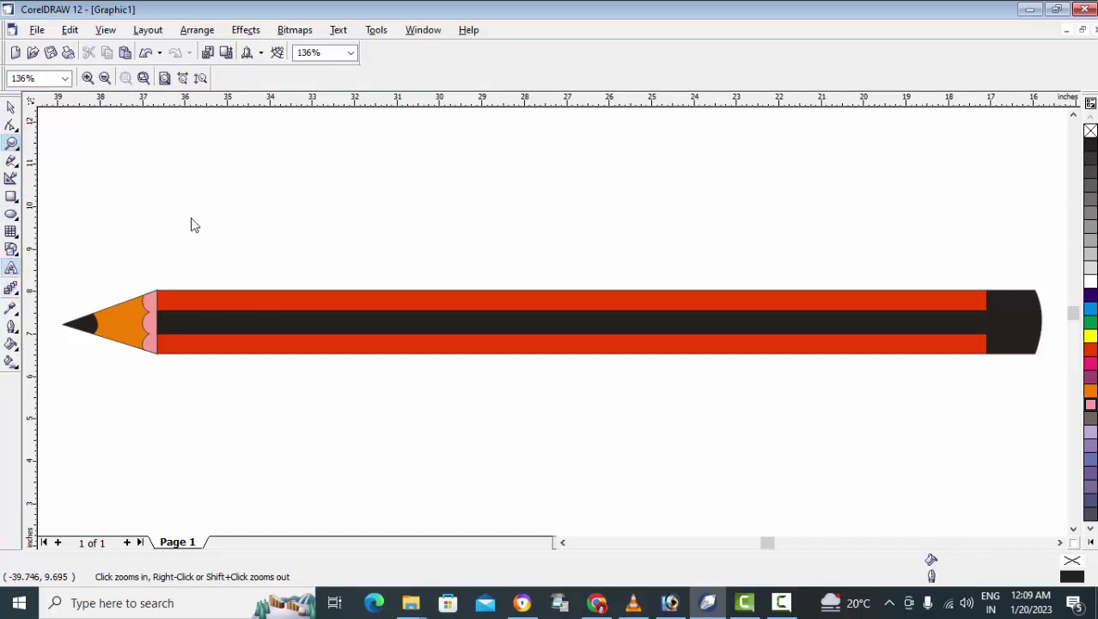
pyautogui.press('F8')
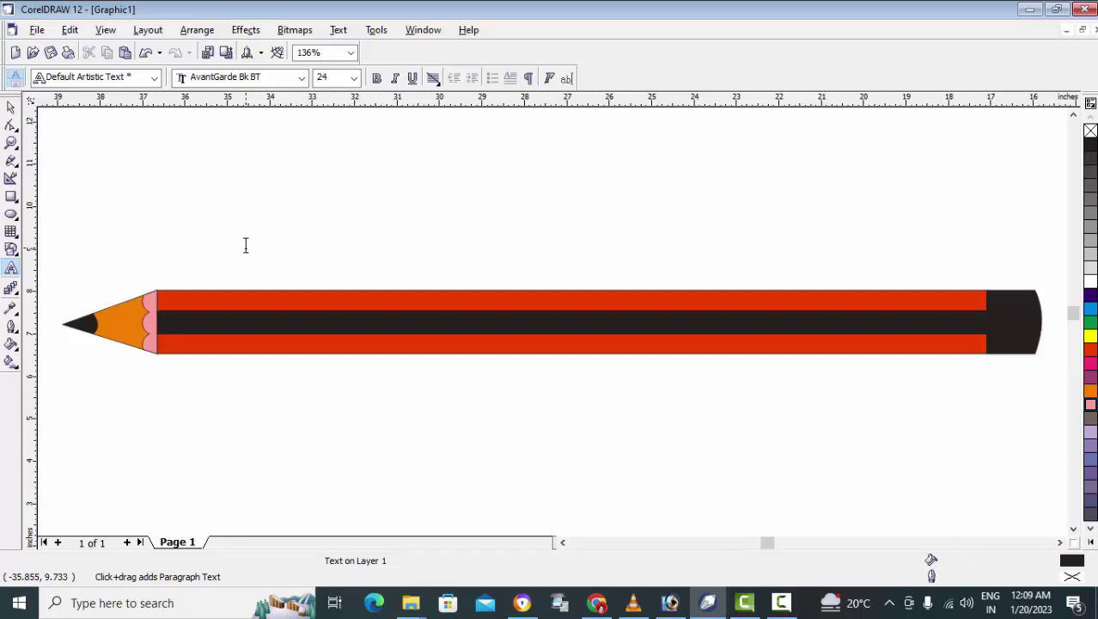
pyautogui.hotkey('ctrl', 'v')
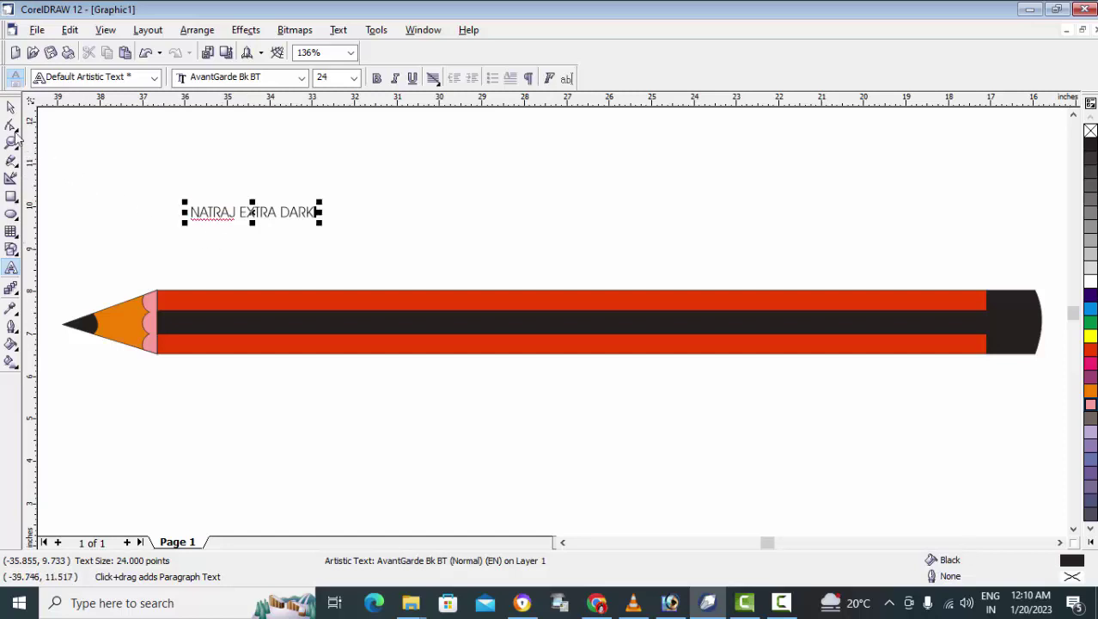
pyautogui.click(11, 107)
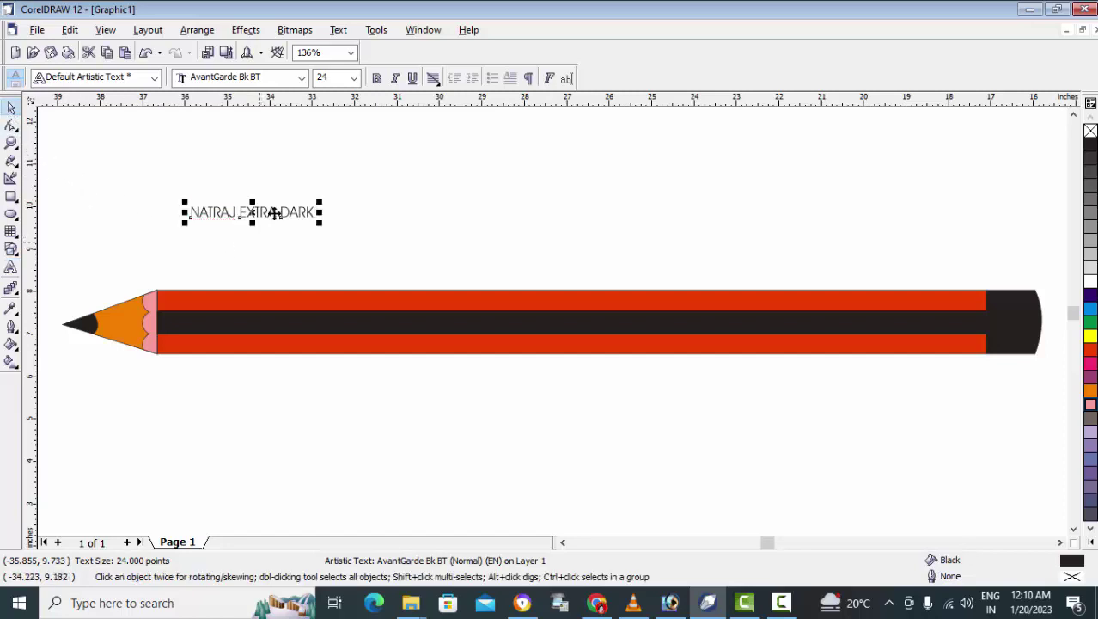
pyautogui.click(301, 78)
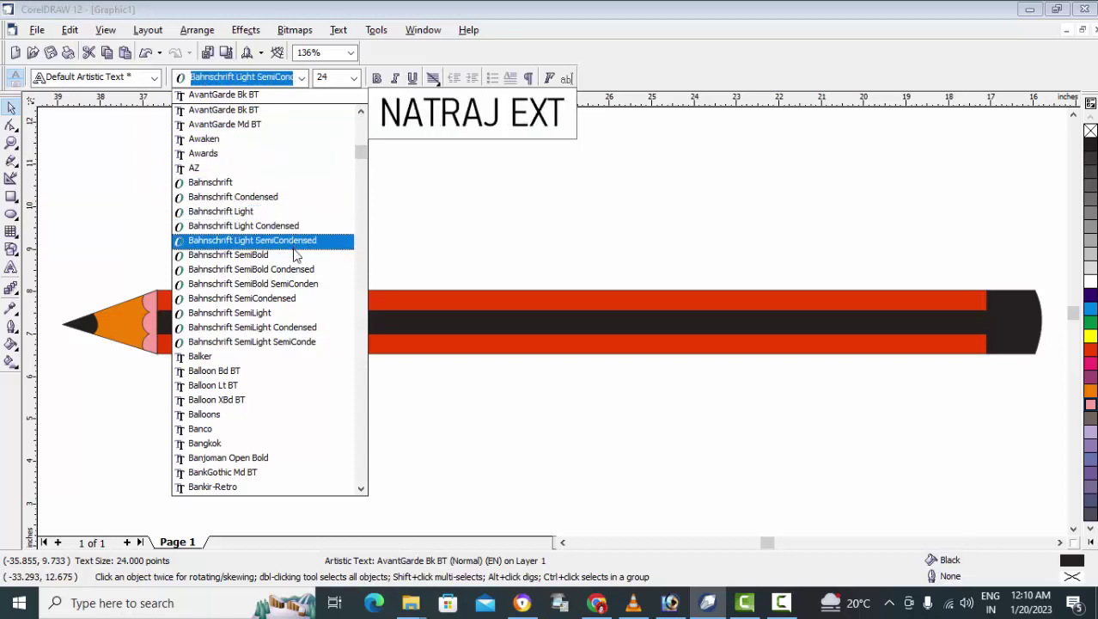
pyautogui.click(302, 300)
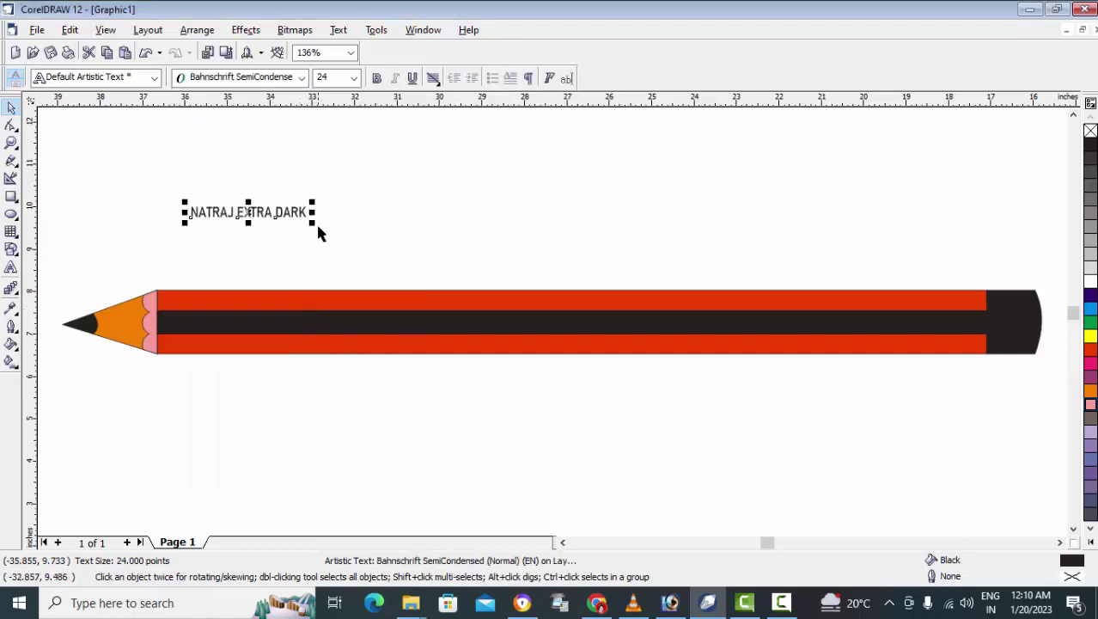
# Move the text onto the pencil's black middle stripe and fill it with yellow.
pyautogui.moveTo(315, 221)
pyautogui.mouseDown()
pyautogui.moveTo(292, 254)
pyautogui.moveTo(508, 326)
pyautogui.mouseUp()
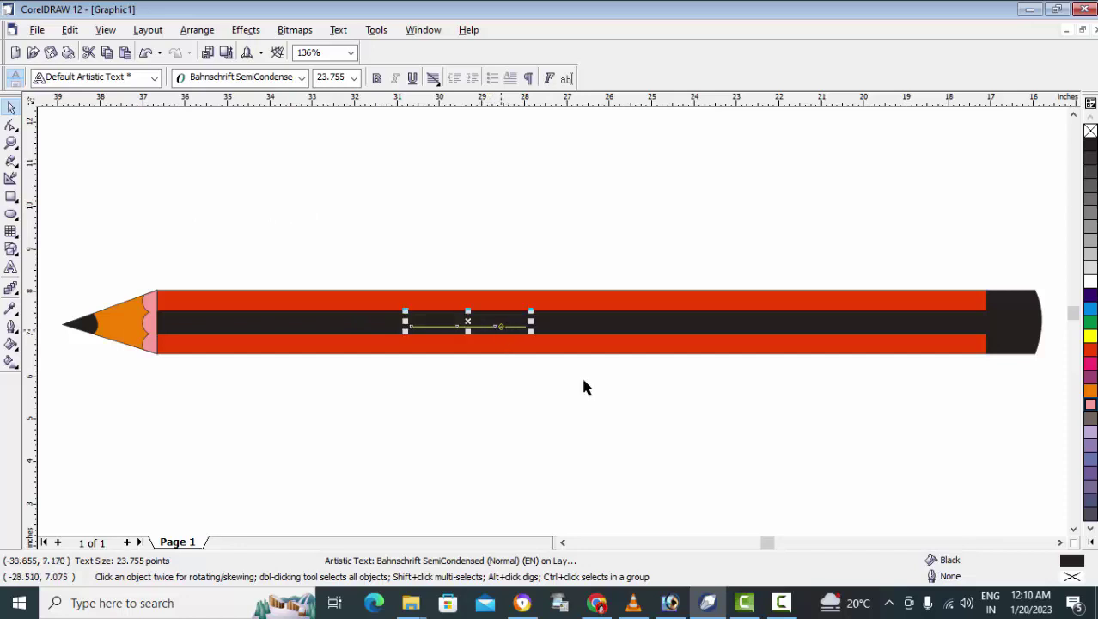
pyautogui.click(1090, 336)
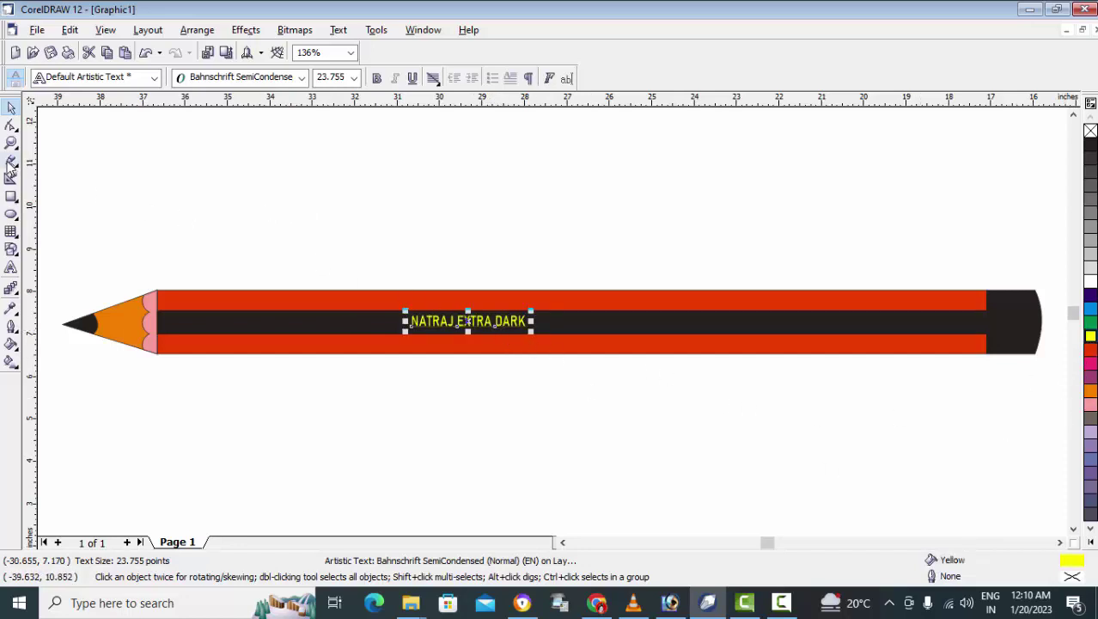
# Enlarge the yellow text proportionally to about 39.7 pt so it nearly fills the height of the black stripe.
pyautogui.click(12, 143)
pyautogui.moveTo(331, 227); pyautogui.dragTo(678, 419)
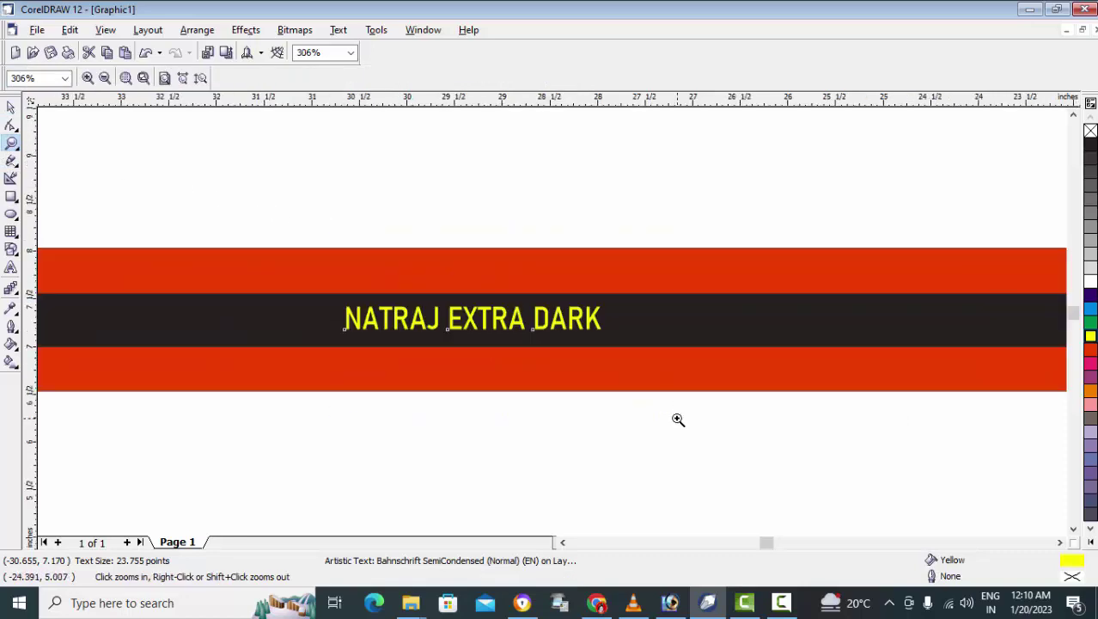
pyautogui.moveTo(255, 235); pyautogui.dragTo(784, 505)
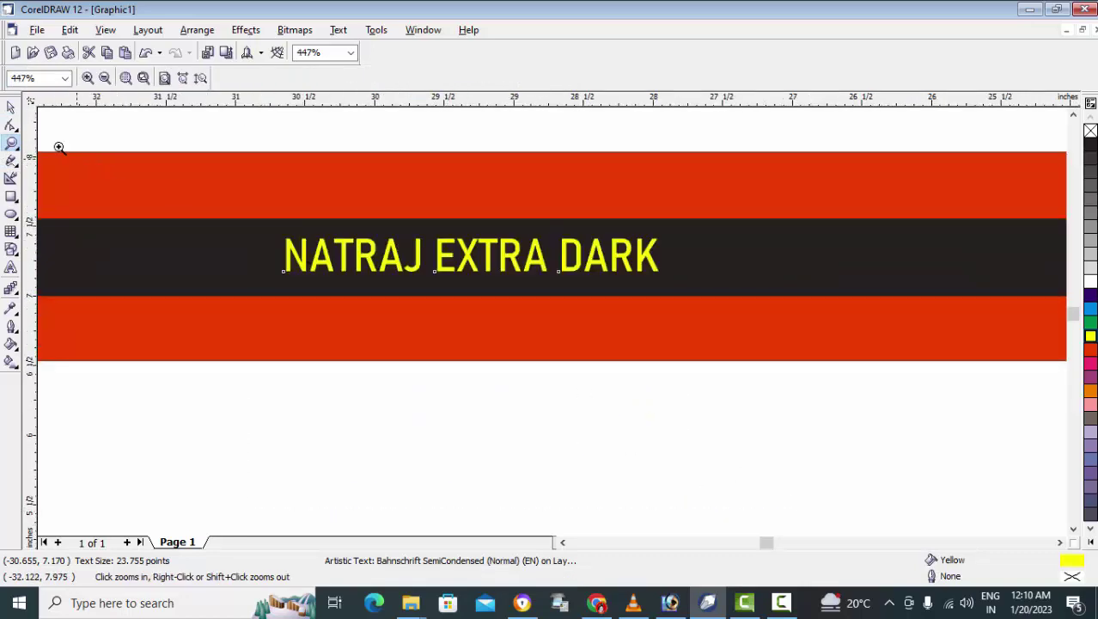
pyautogui.click(11, 106)
pyautogui.moveTo(664, 276); pyautogui.dragTo(832, 307)
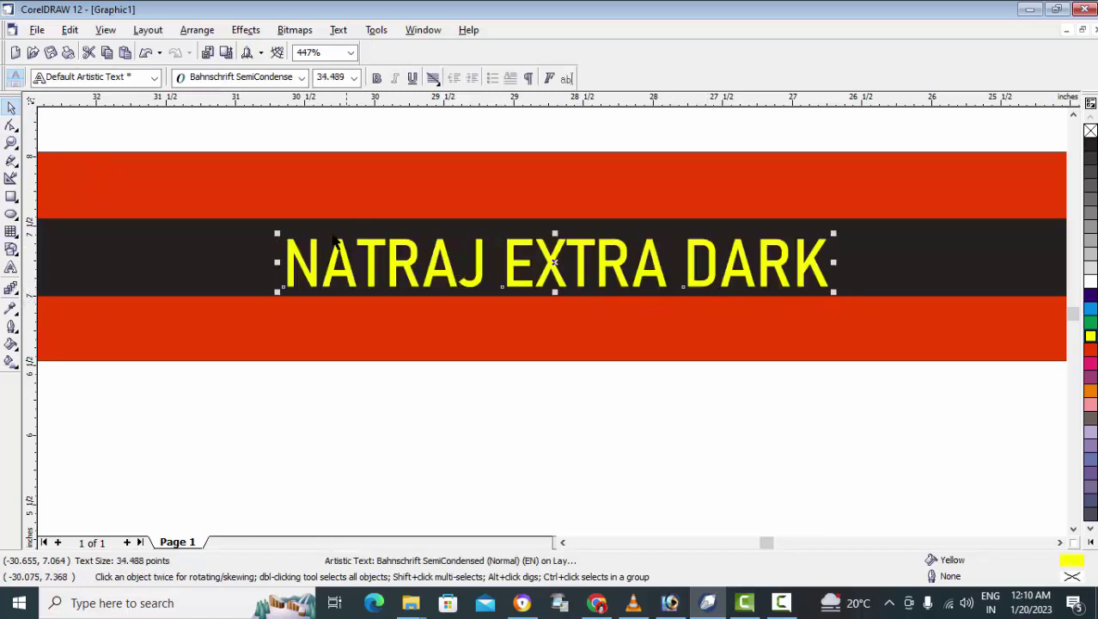
pyautogui.moveTo(281, 237); pyautogui.dragTo(196, 215)
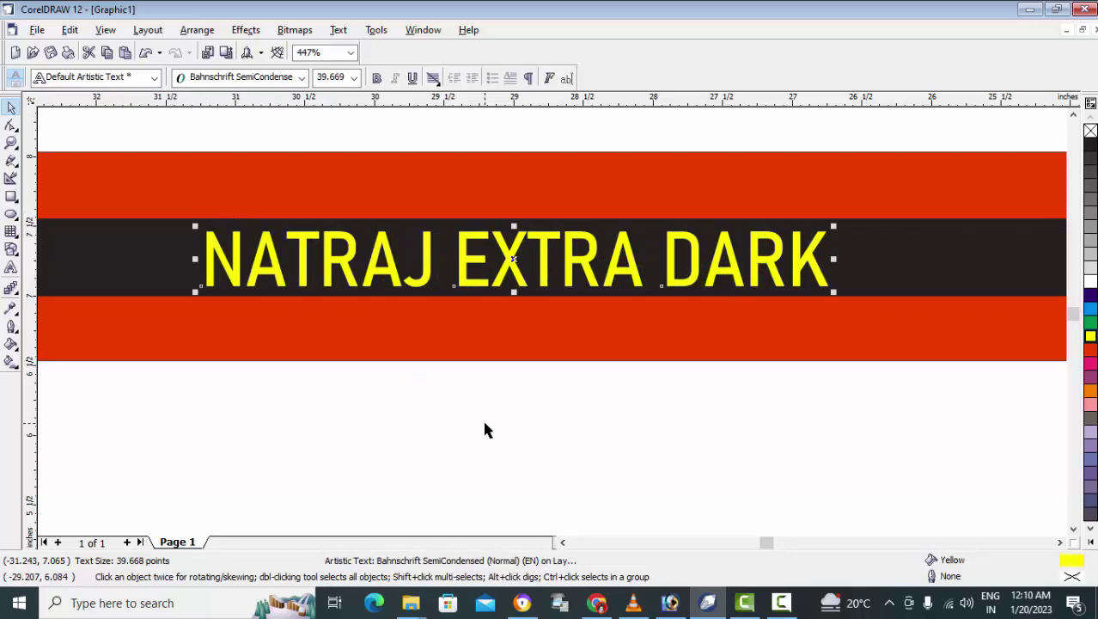
pyautogui.press('F4')
pyautogui.click(540, 440)
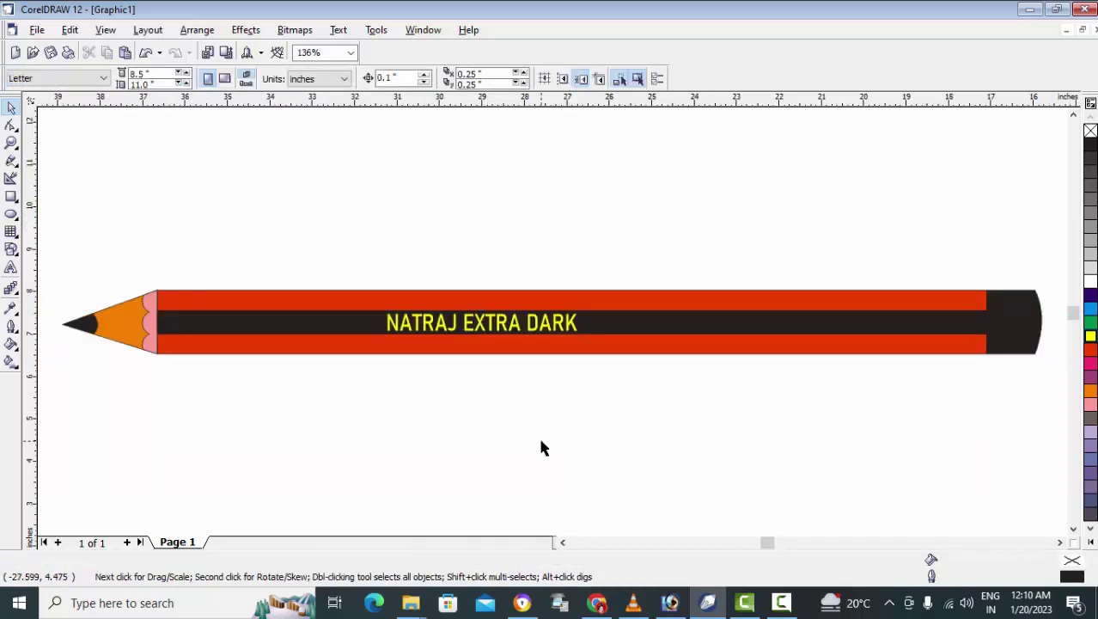